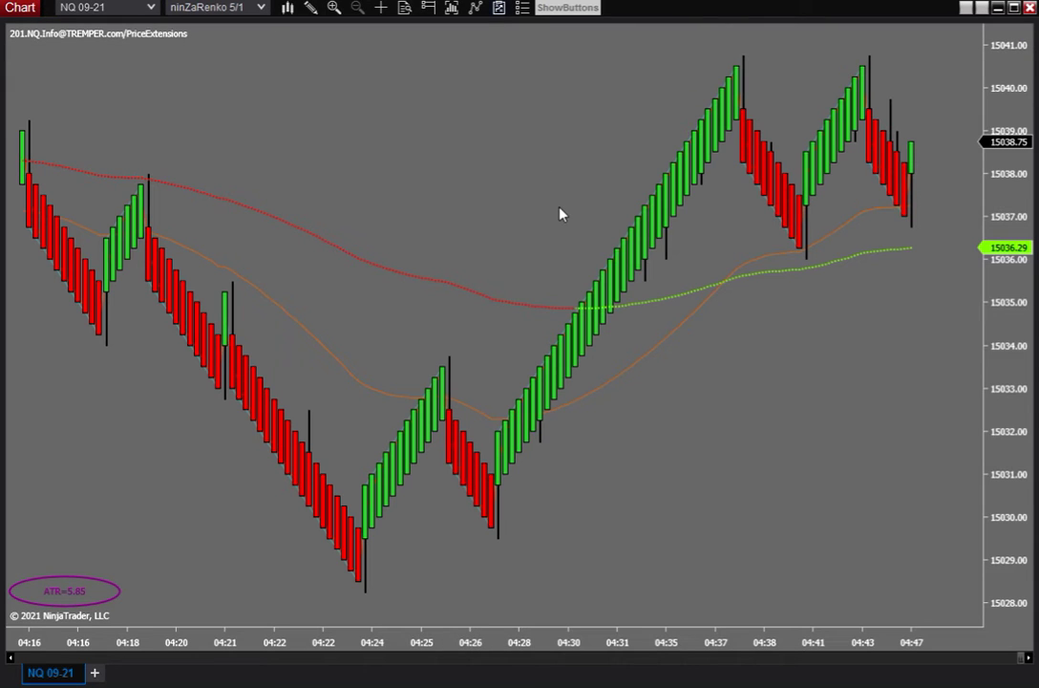
Open the ATRProjections strategy settings and scroll to TrailATRs 1.9 and pivot trigger 18, resume 14.
key(ctrl+s)
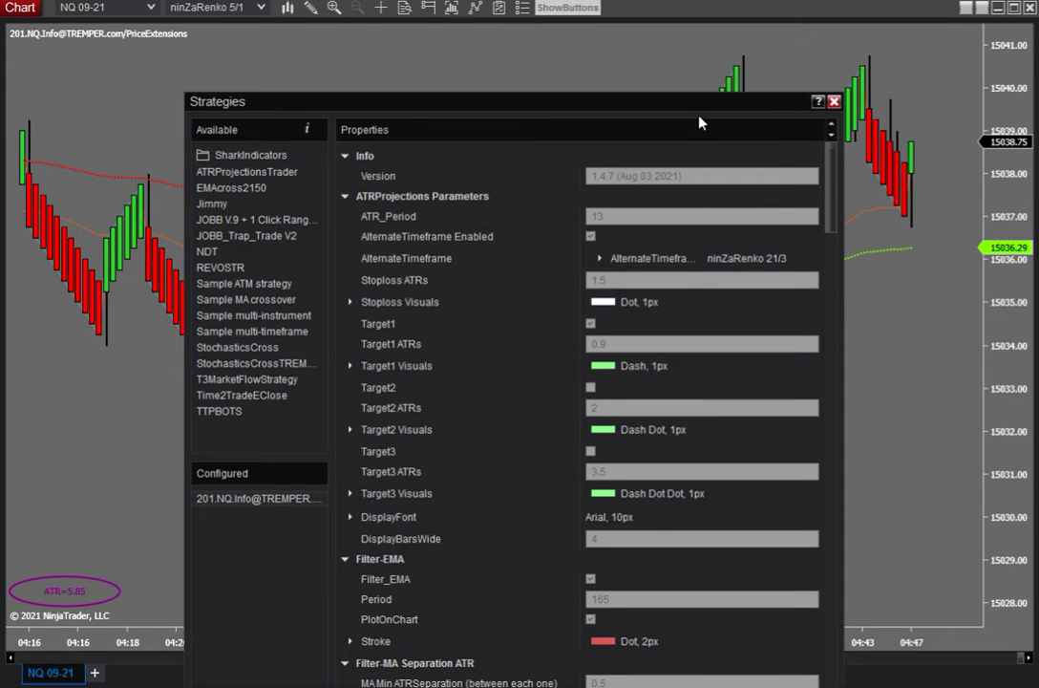
mouse_move(697, 97)
mouse_down()
mouse_move(697, 234)
mouse_move(633, 57)
mouse_up()
mouse_move(767, 115)
mouse_down()
mouse_move(768, 453)
mouse_move(761, 395)
mouse_up()
scroll(760, 392, down, 3)
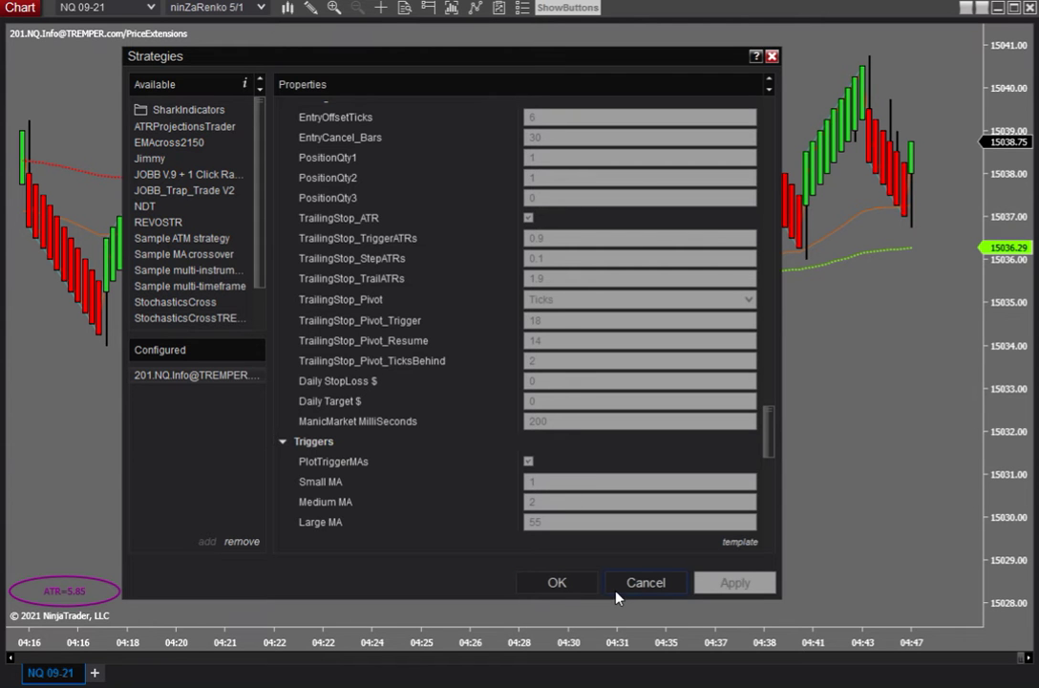
Cancel the strategy settings and pan back to the LE1/LE2 long entries at 15026.50.
click(663, 586)
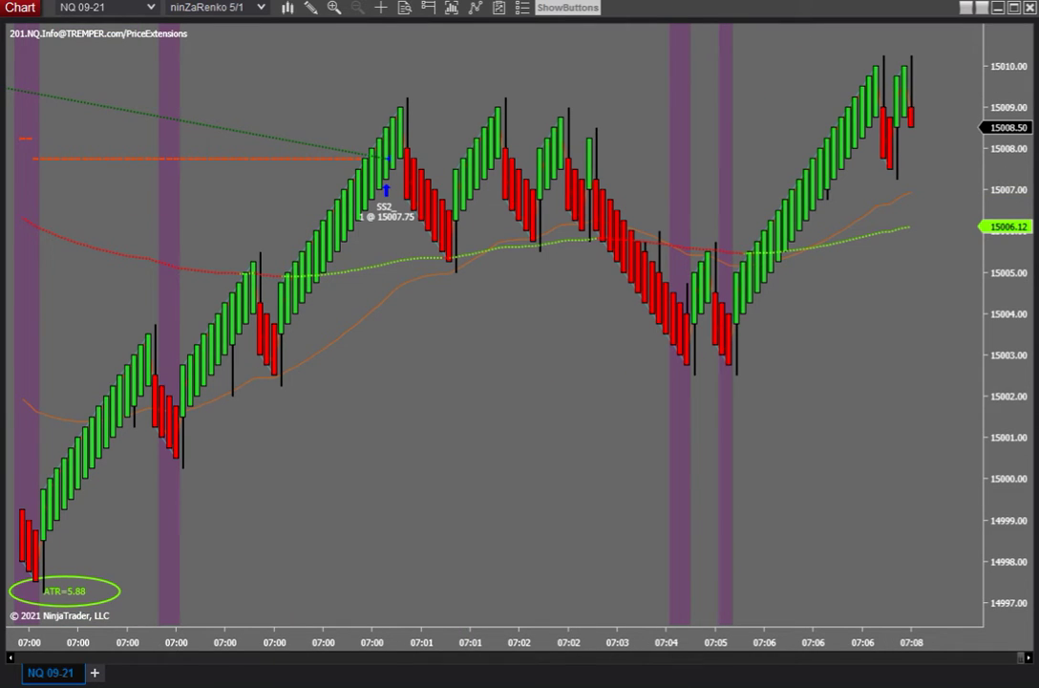
mouse_move(454, 410)
mouse_down()
mouse_move(482, 494)
mouse_move(687, 409)
mouse_move(808, 432)
mouse_up()
scroll(808, 432, up, 5)
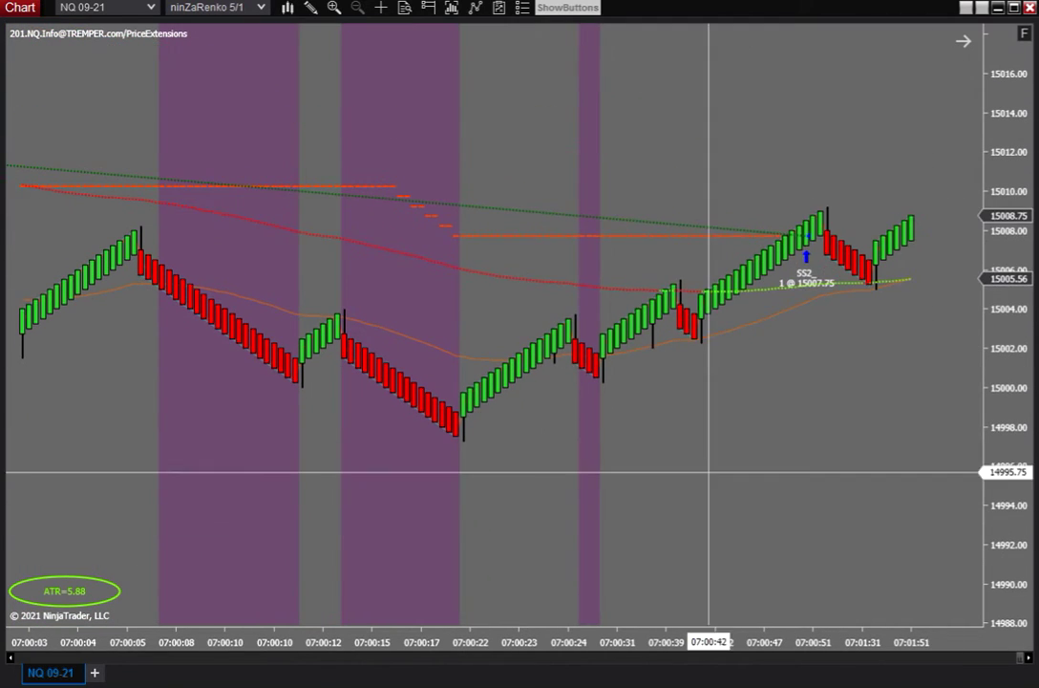
scroll(830, 481, up, 8)
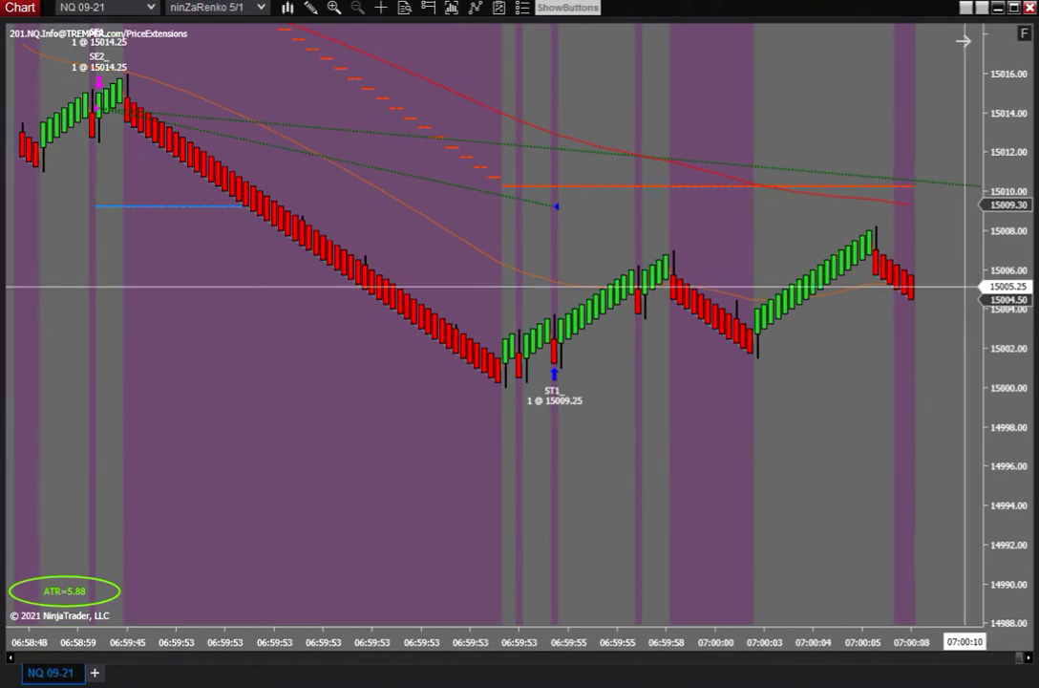
mouse_move(1008, 287)
mouse_down()
mouse_move(1008, 318)
mouse_move(993, 320)
mouse_up()
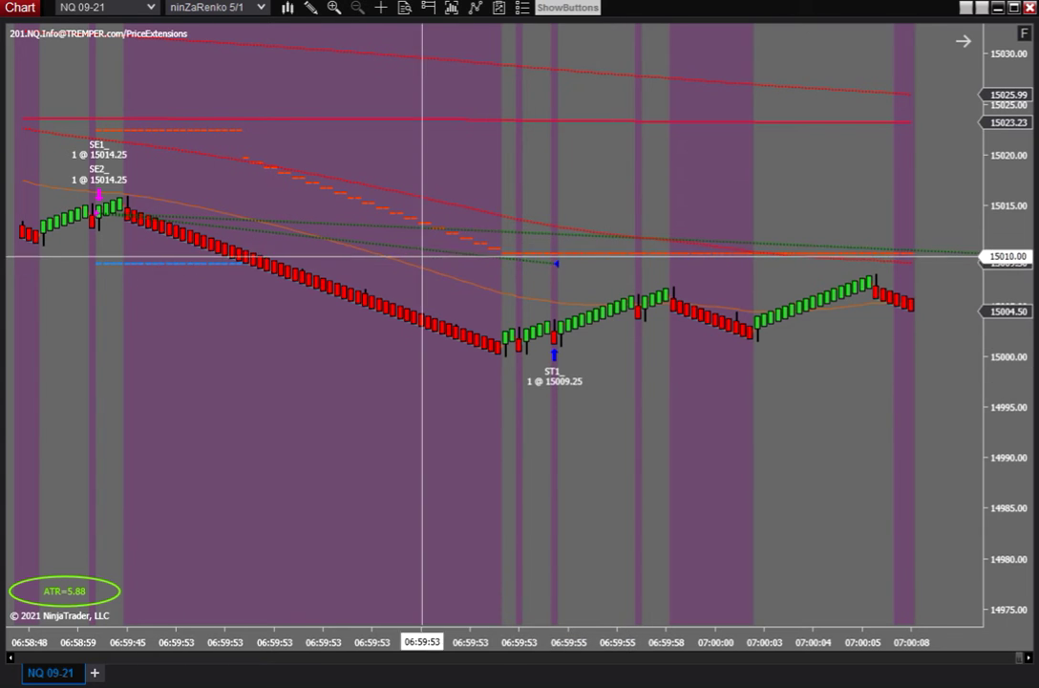
scroll(653, 321, down, 3)
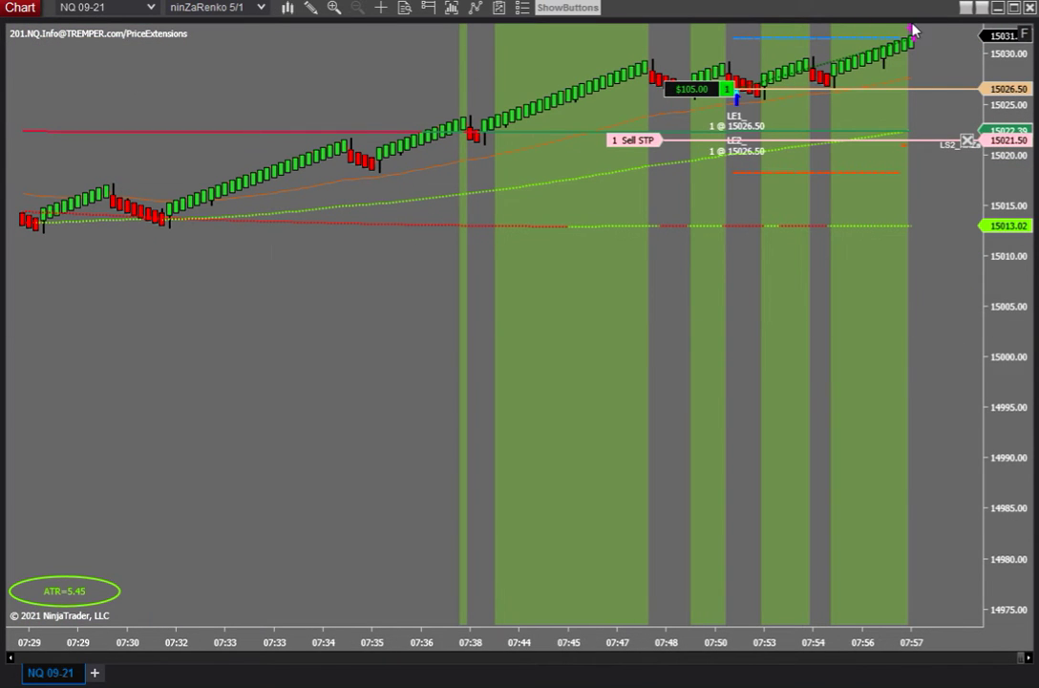
Stretch the price scale for taller bars and scroll back to the LE1 entry and LT1 exit at 15031.50.
drag(1024, 38, 1025, 133)
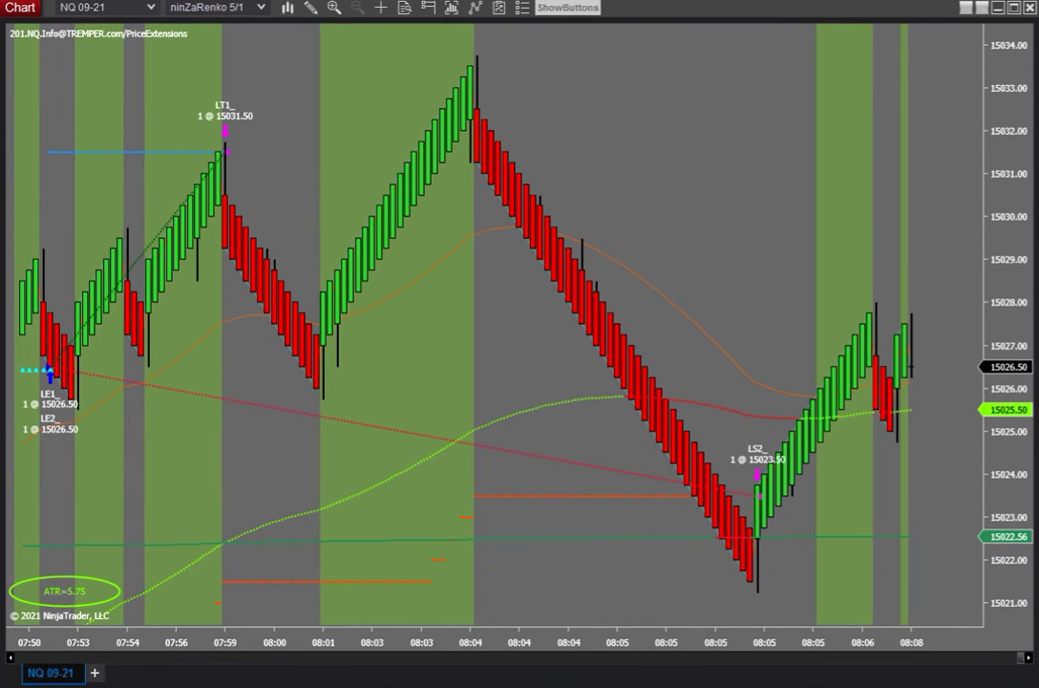
scroll(429, 409, up, 5)
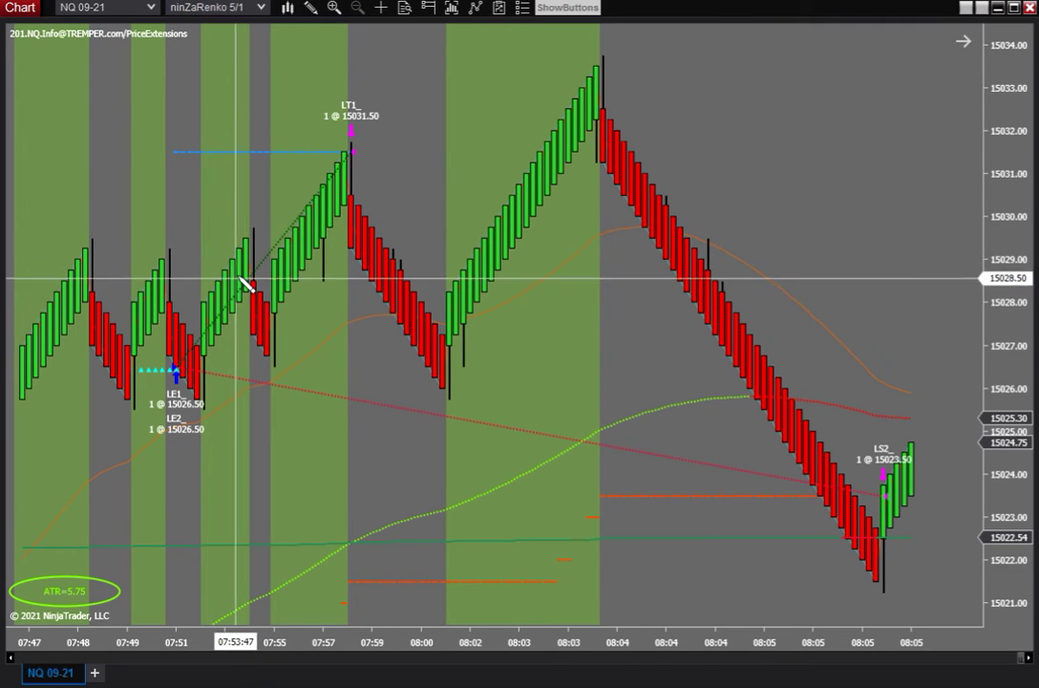
Draw a ruler from the LE1 entry up to the LT1 high, reading 24 bars and Y value 21.
click(176, 368)
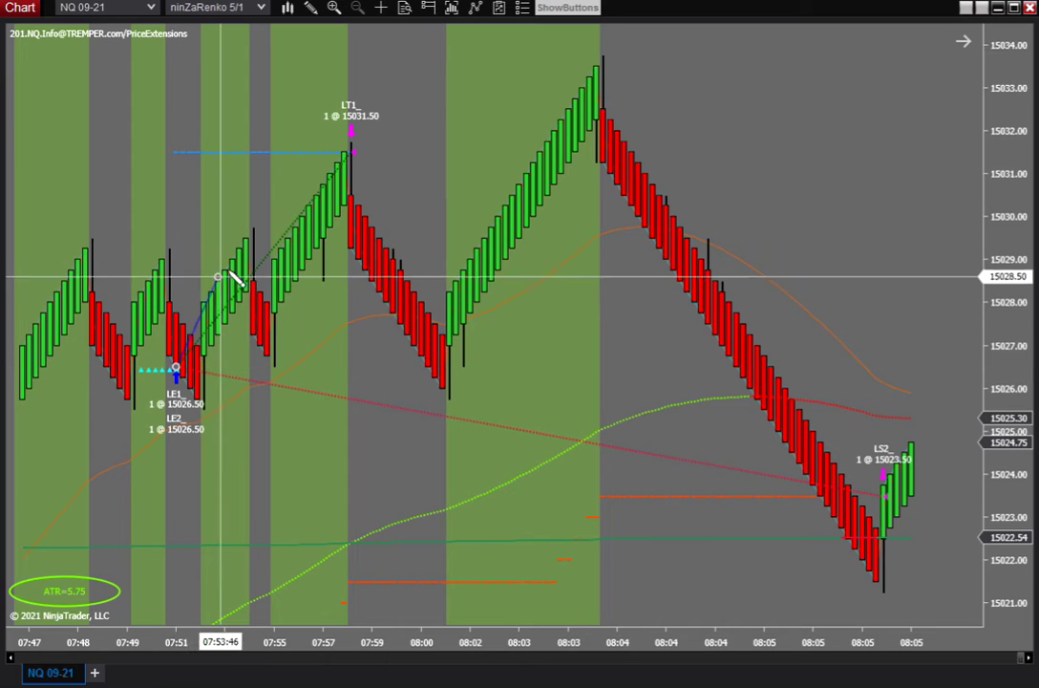
click(247, 228)
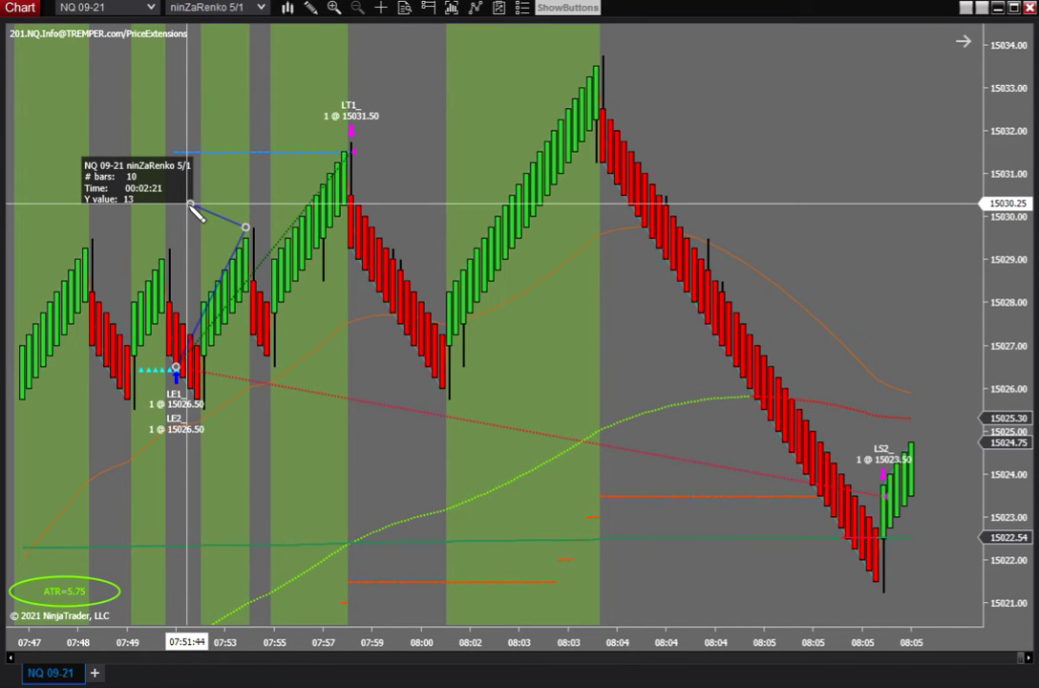
click(188, 203)
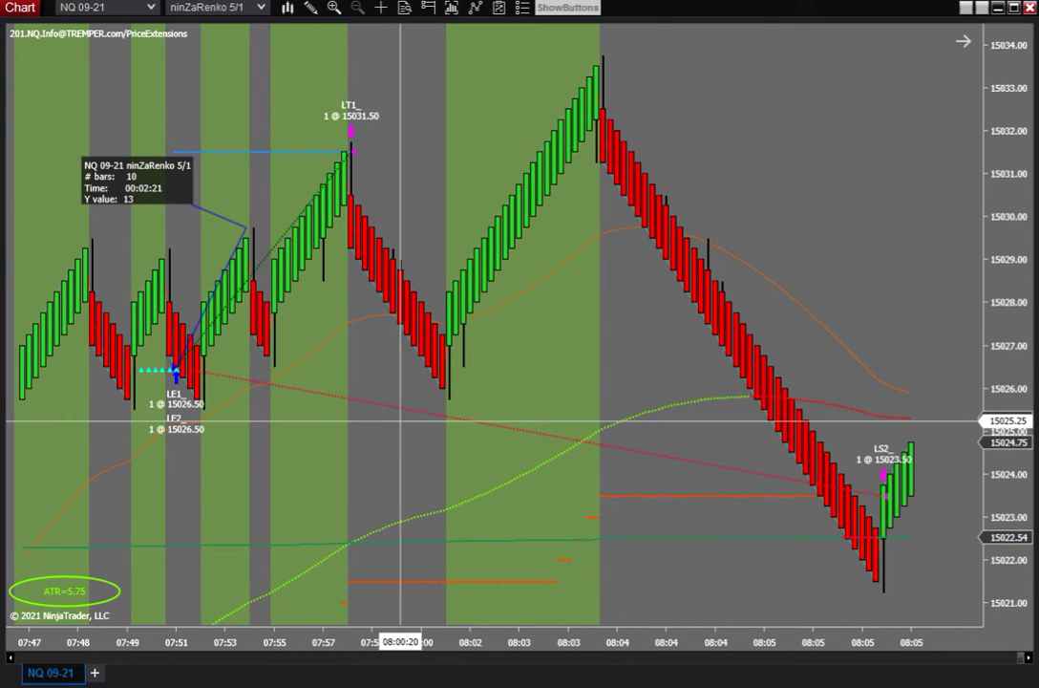
mouse_move(245, 228)
mouse_down()
mouse_move(331, 143)
mouse_move(348, 144)
mouse_up()
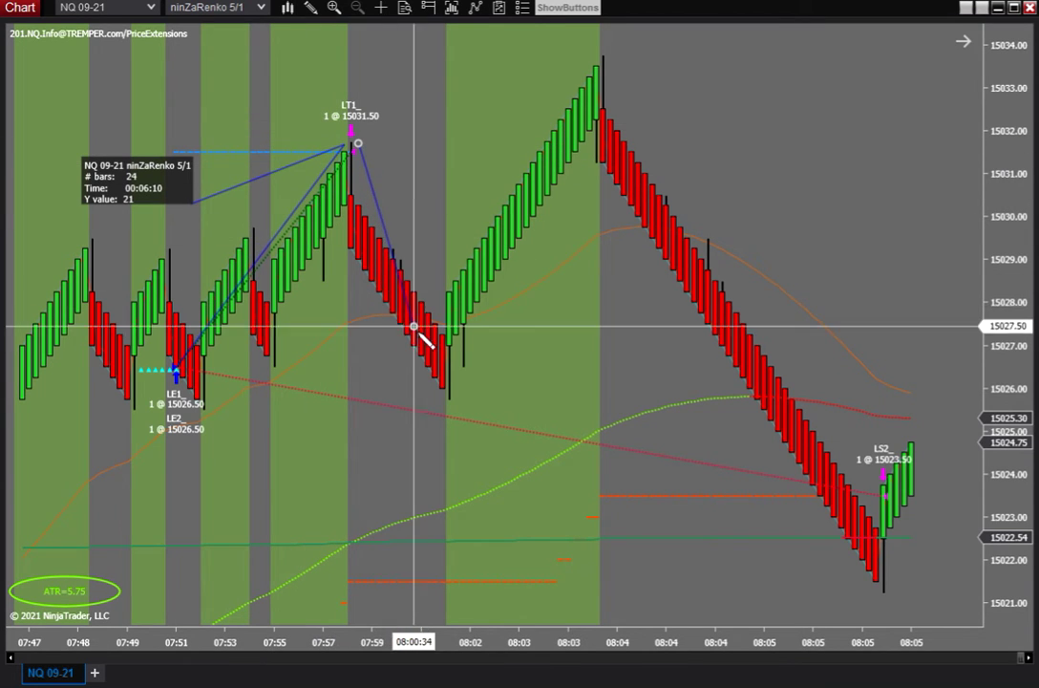
Replace a misplaced pullback ruler with one from the LT1 high down to the pullback low.
click(463, 399)
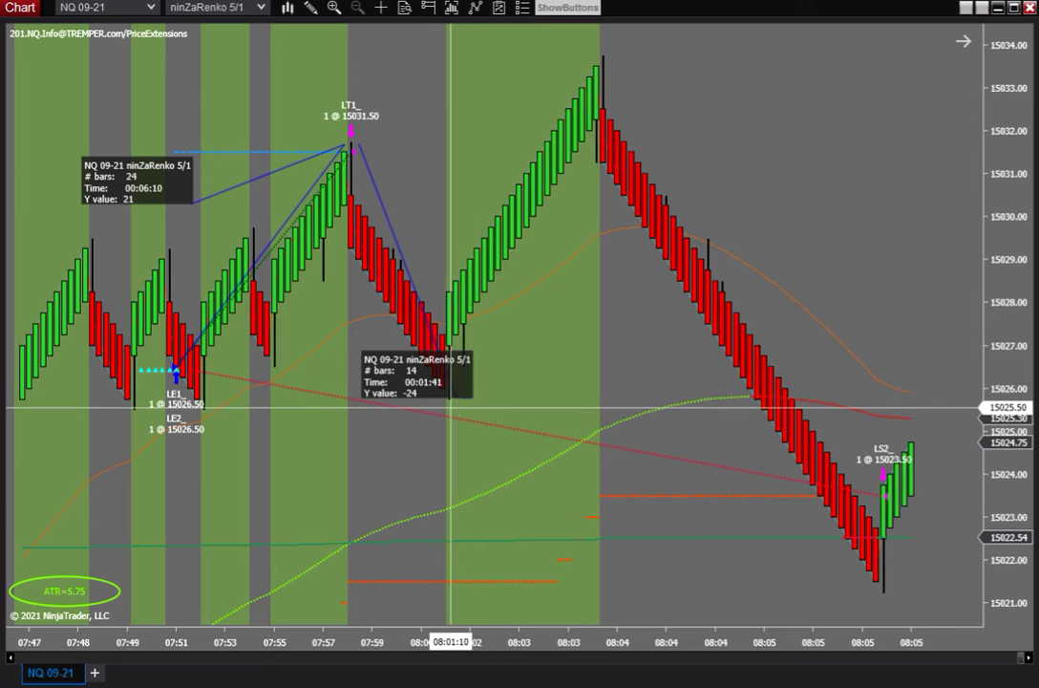
mouse_move(468, 399)
mouse_down()
mouse_move(384, 418)
mouse_move(316, 461)
mouse_up()
key(Delete)
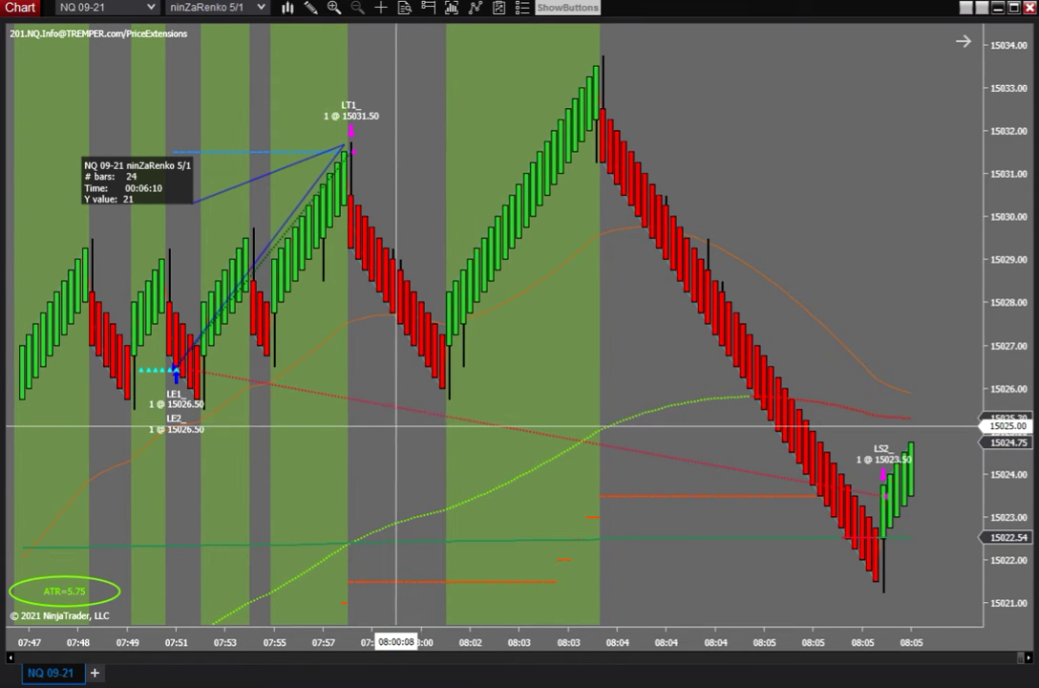
click(350, 143)
click(442, 405)
click(365, 372)
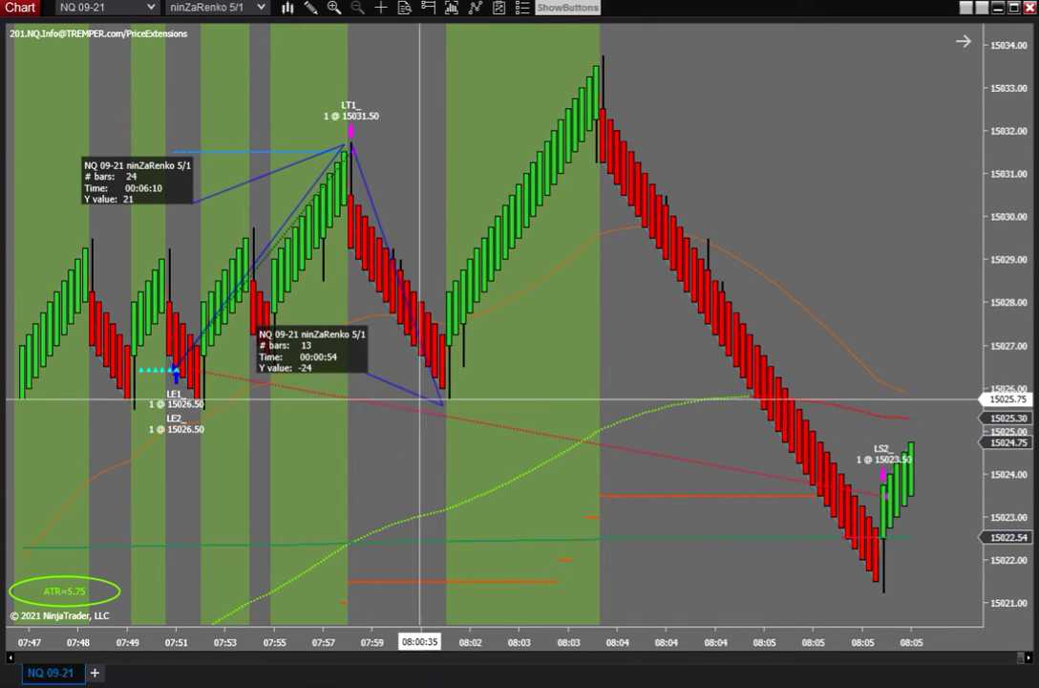
click(449, 392)
click(476, 232)
click(443, 133)
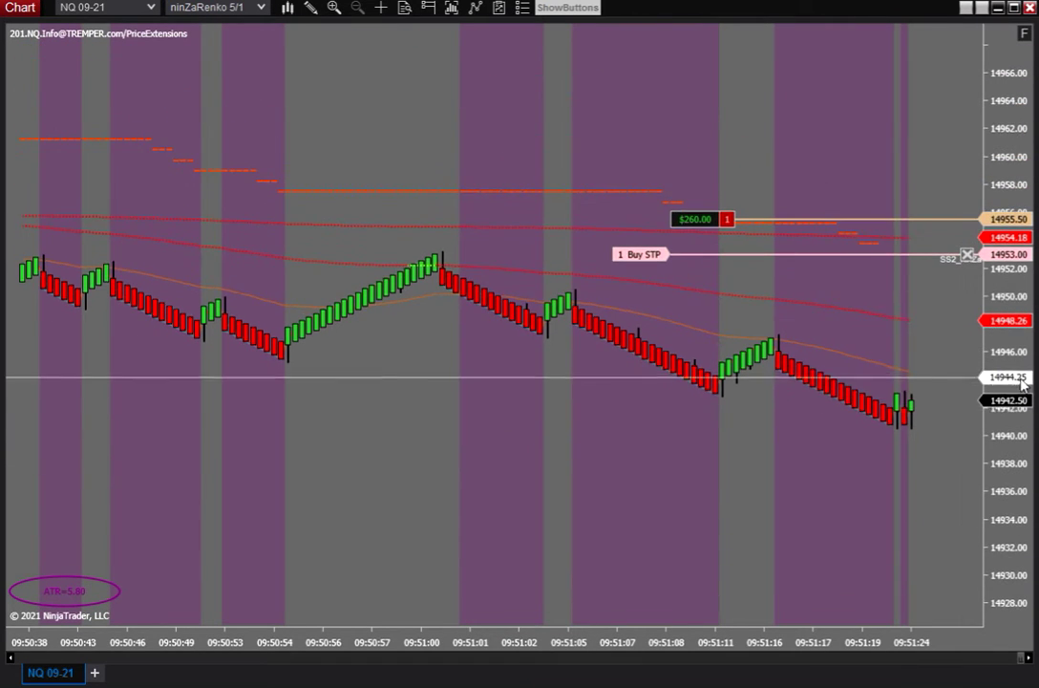
Auto-scale the price axis, then compress it until the stepped trailing-stop dashes appear above the bars.
scroll(559, 415, up, 3)
scroll(562, 432, up, 2)
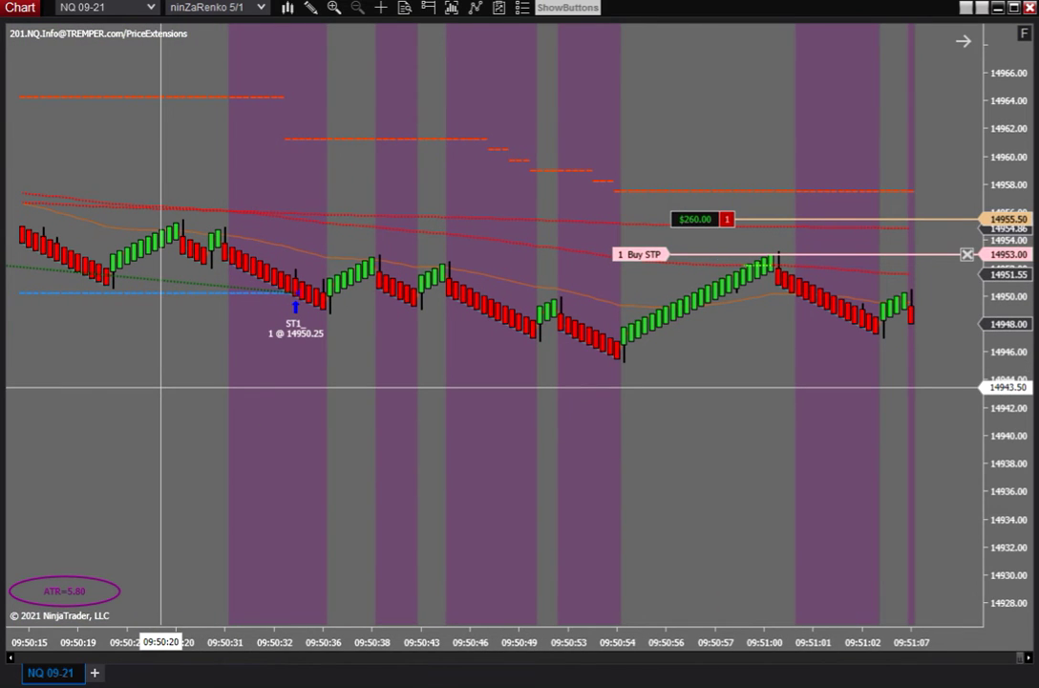
scroll(439, 388, up, 2)
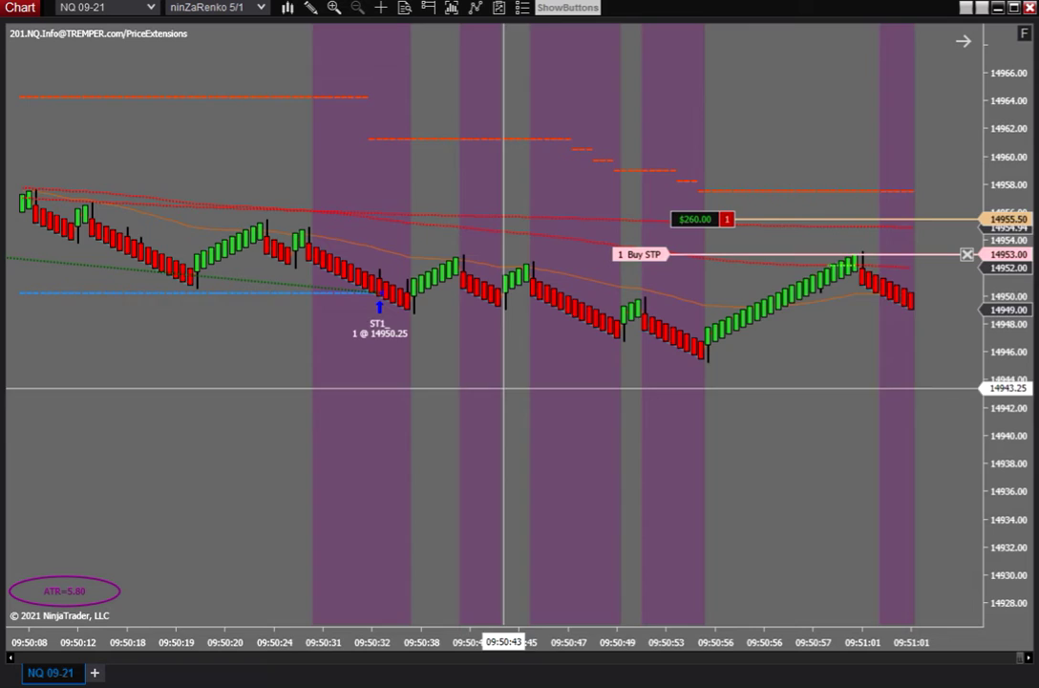
scroll(503, 388, up, 12)
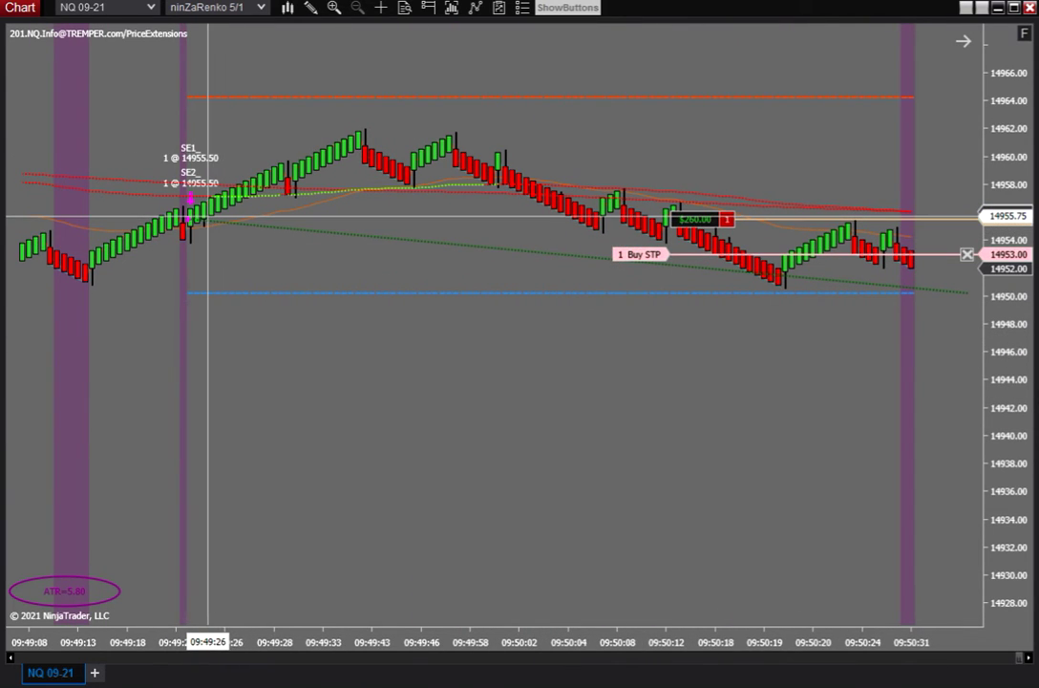
scroll(795, 301, down, 5)
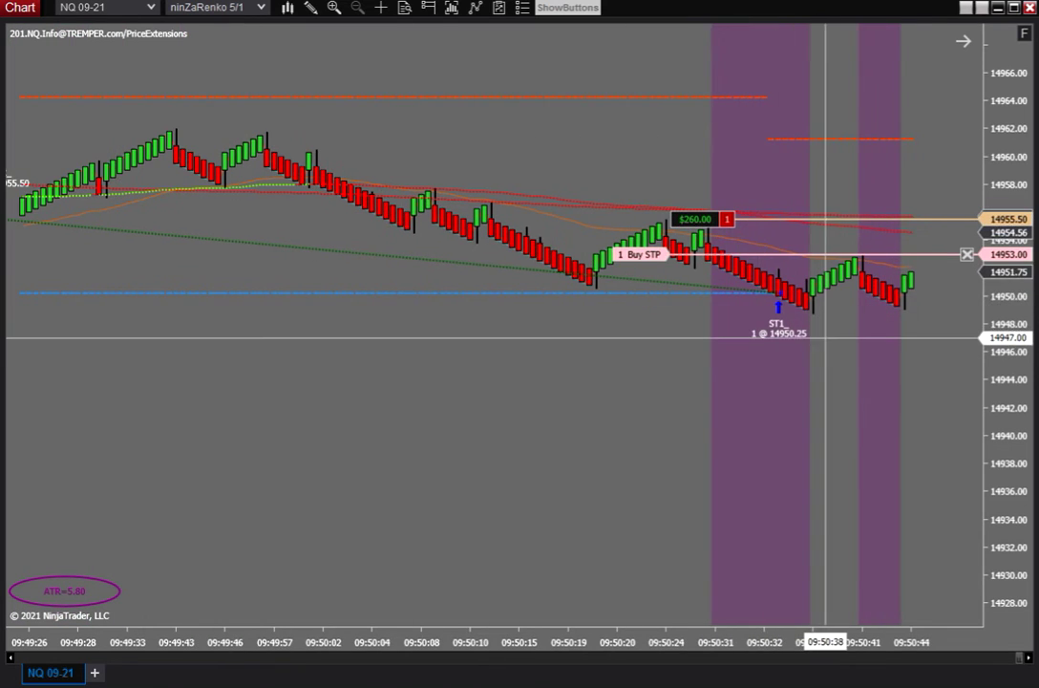
scroll(819, 340, down, 2)
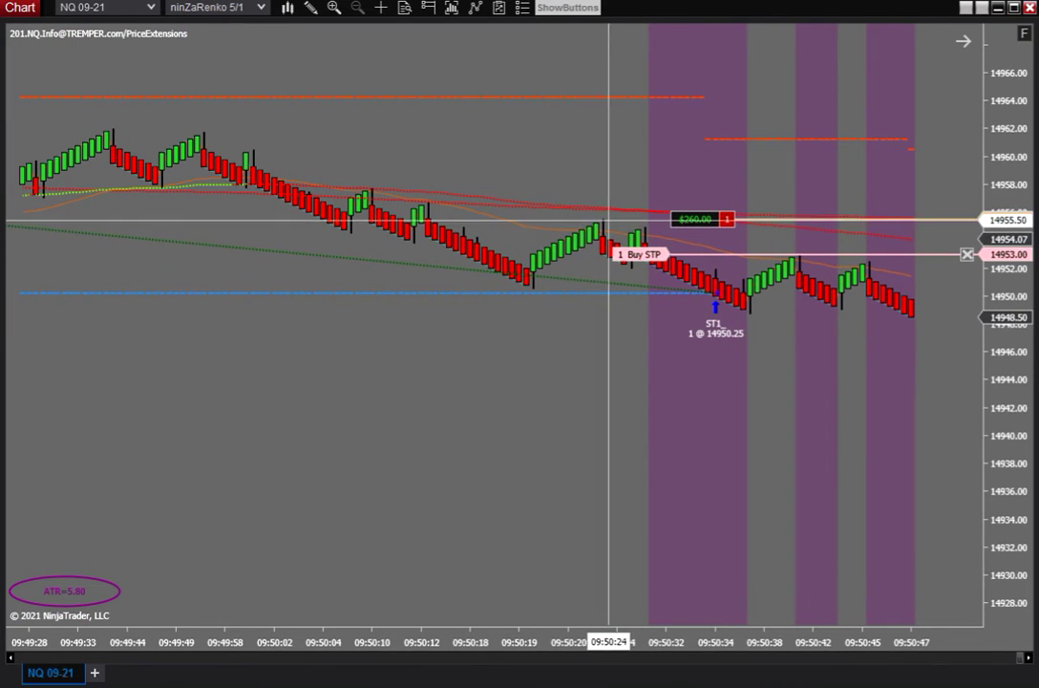
scroll(792, 338, up, 3)
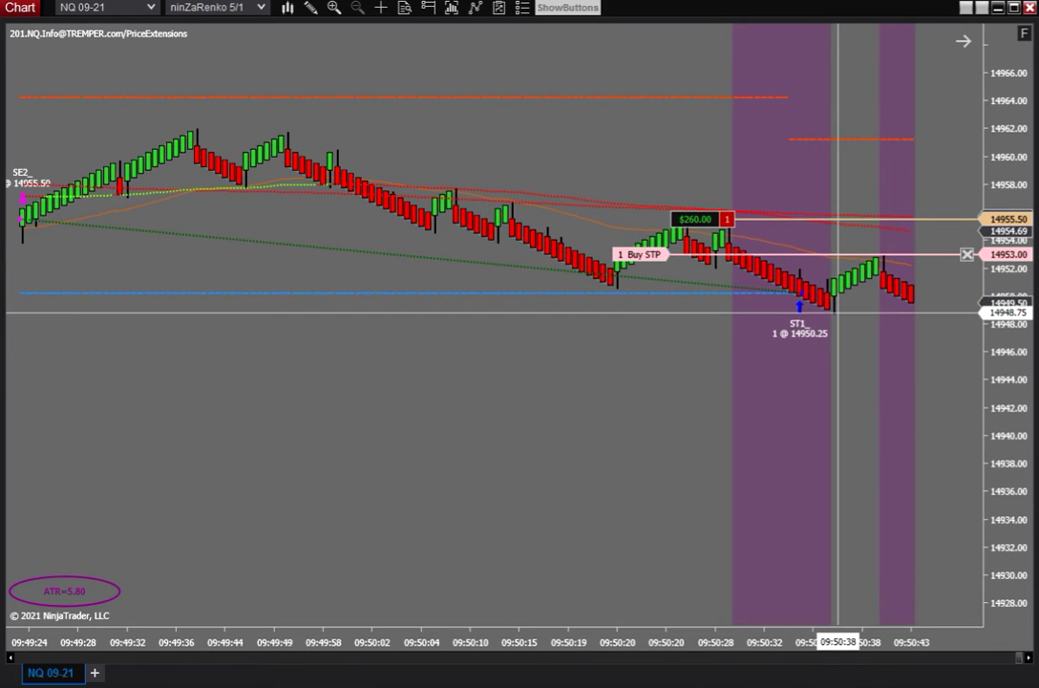
scroll(887, 328, down, 5)
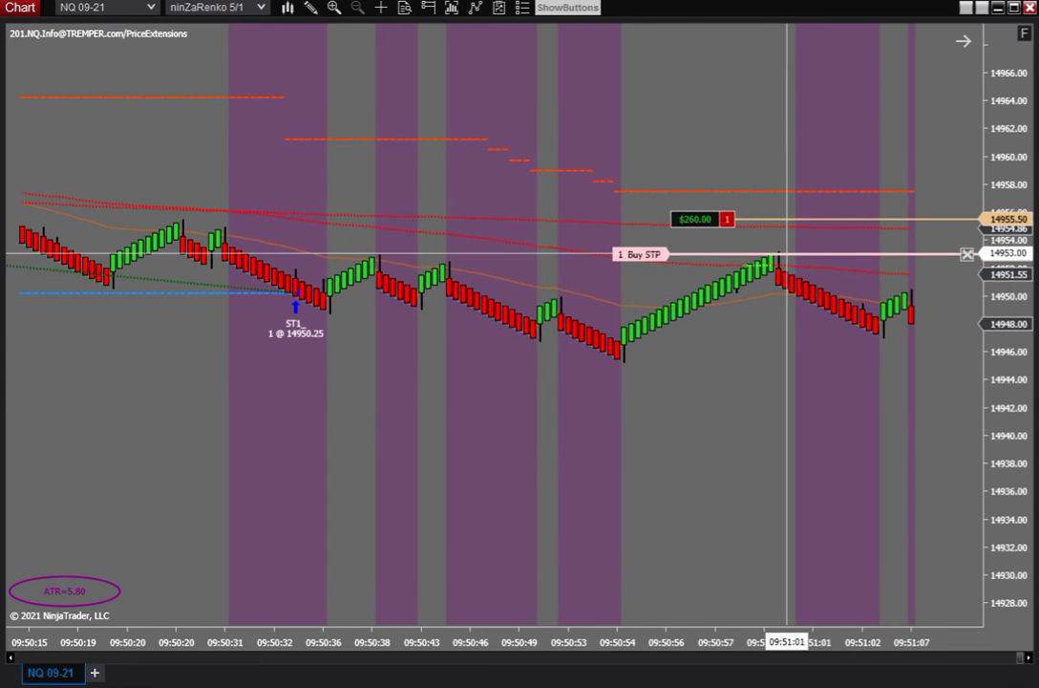
click(1020, 34)
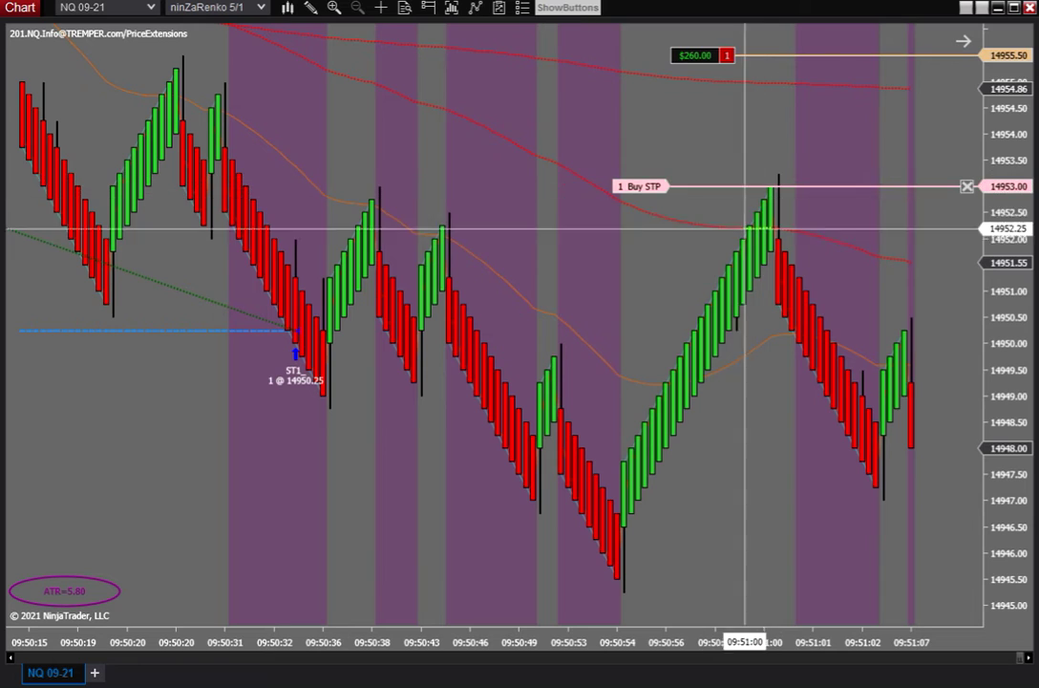
scroll(918, 308, up, 3)
scroll(912, 309, down, 5)
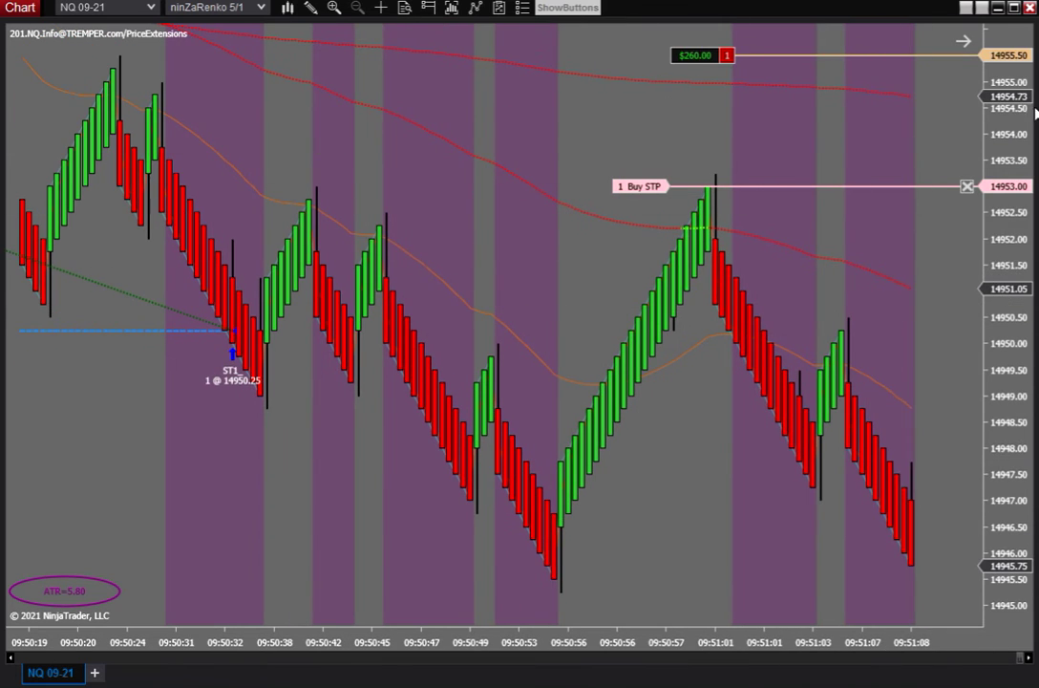
drag(1003, 153, 1002, 495)
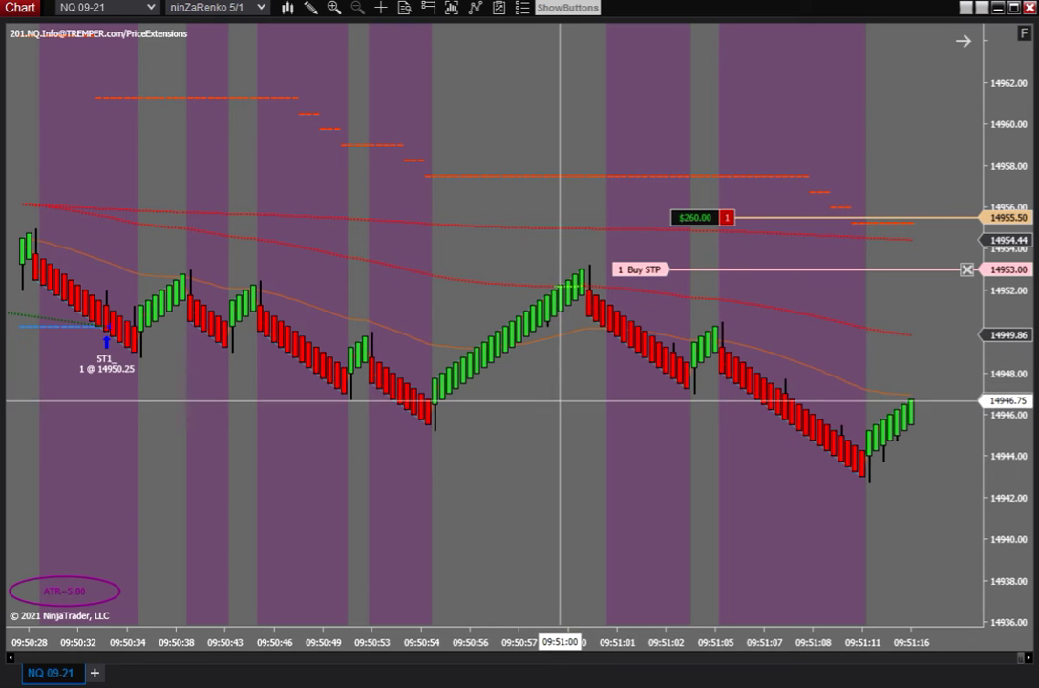
scroll(560, 406, up, 3)
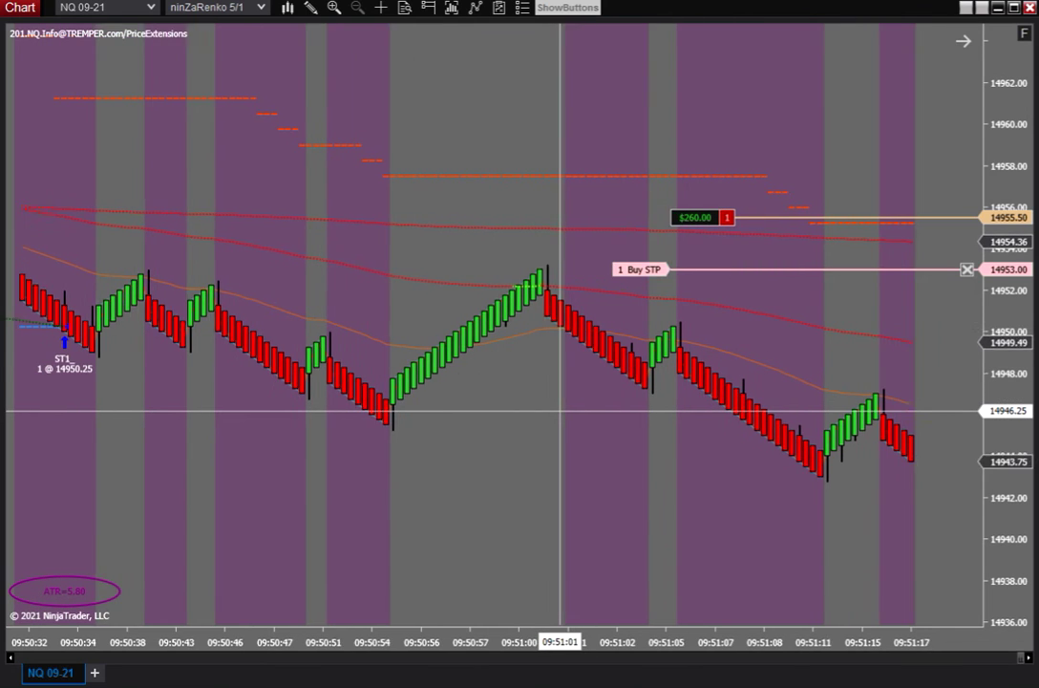
scroll(567, 414, down, 5)
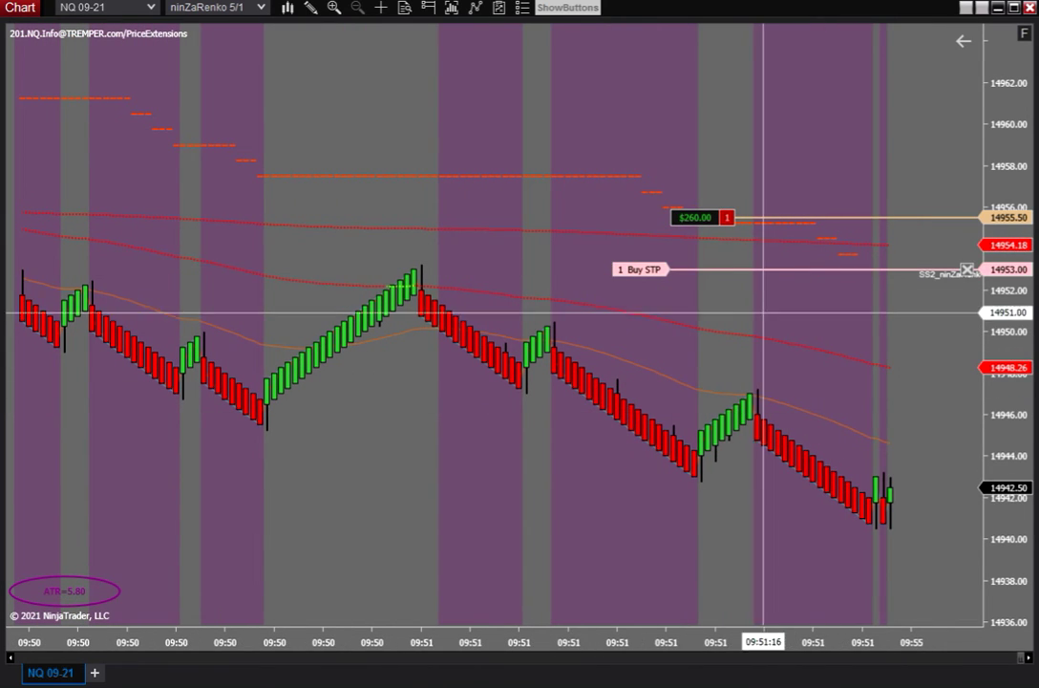
scroll(776, 332, down, 5)
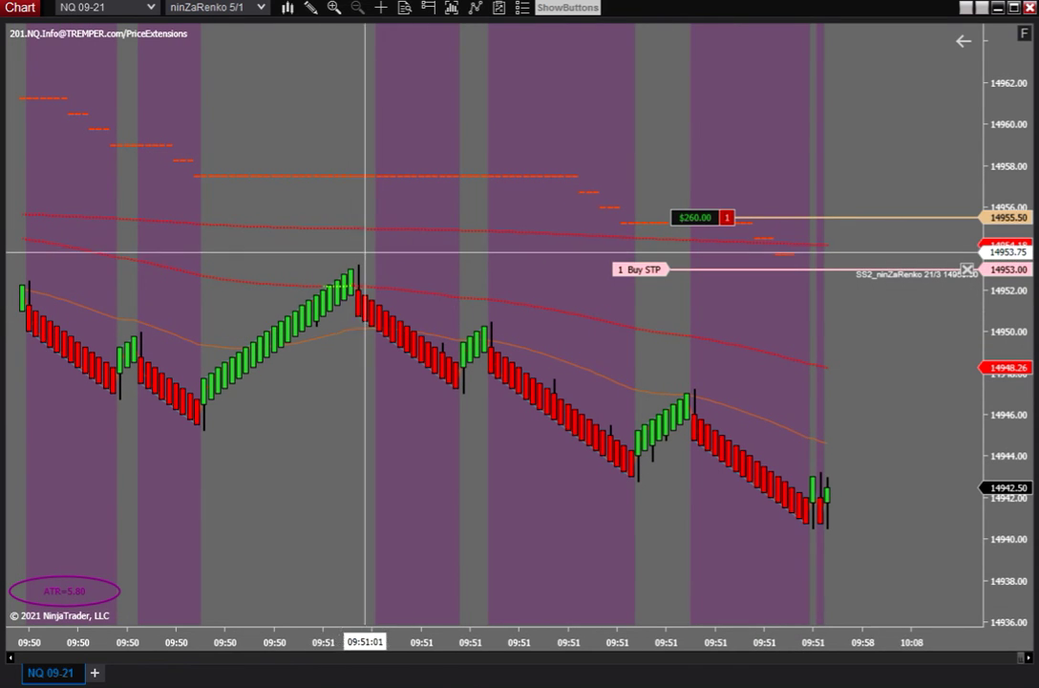
scroll(764, 402, up, 10)
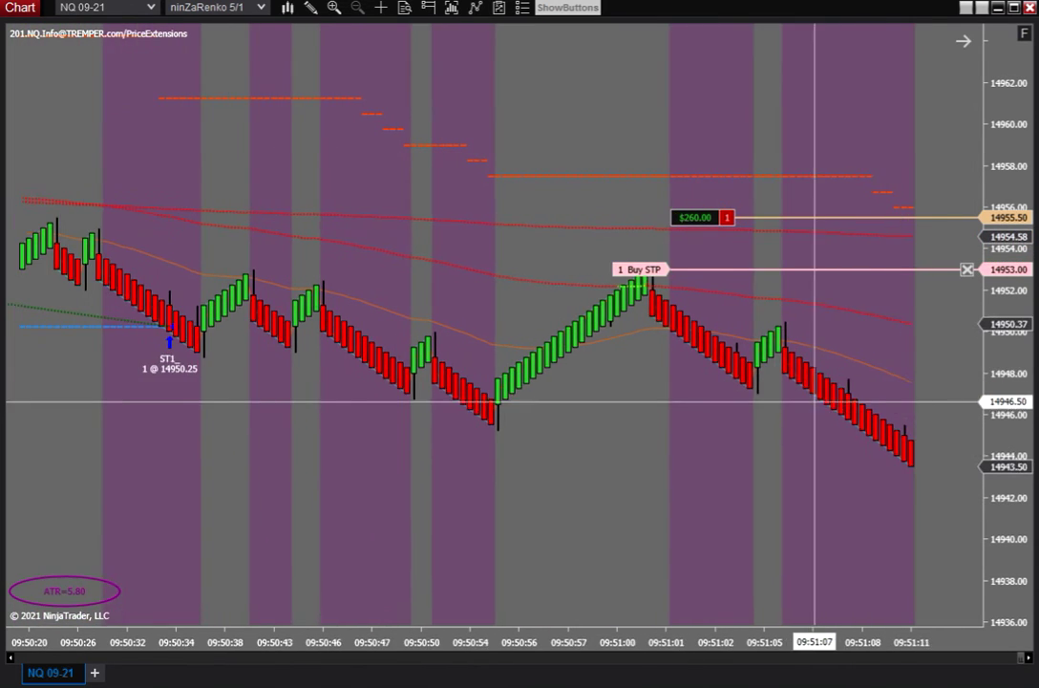
scroll(823, 420, up, 5)
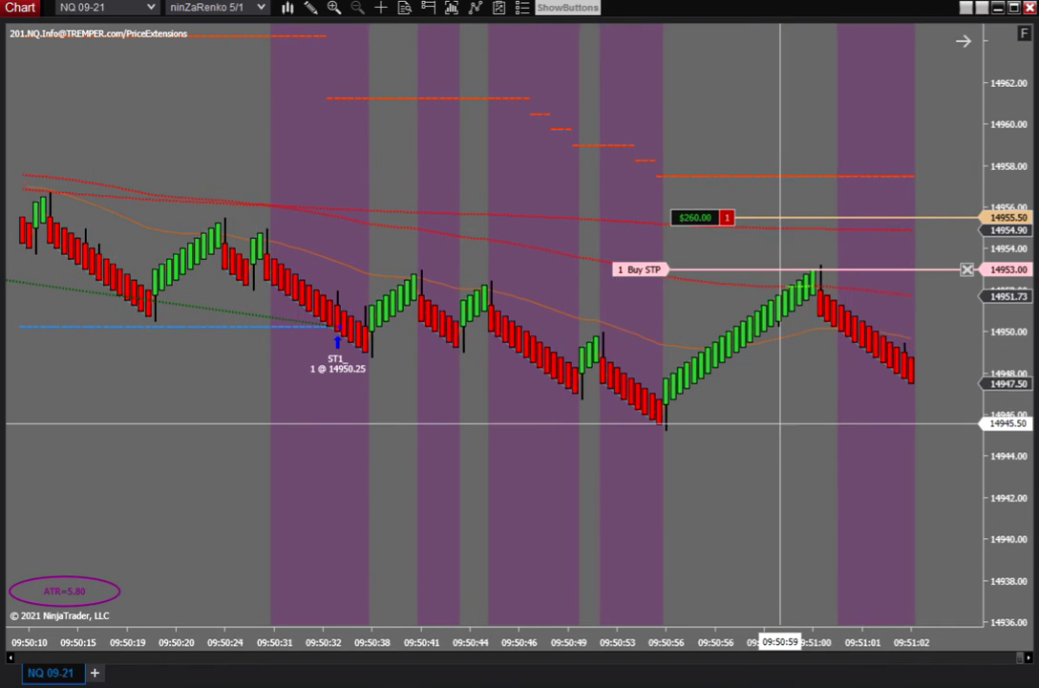
scroll(787, 422, down, 5)
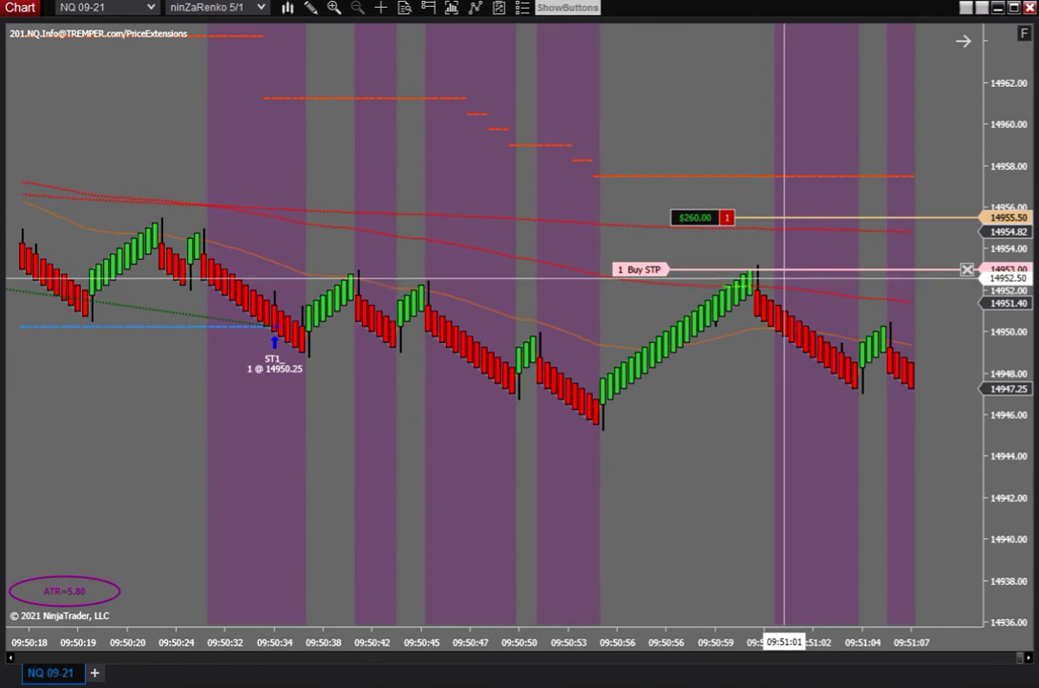
scroll(726, 411, down, 5)
scroll(622, 370, down, 8)
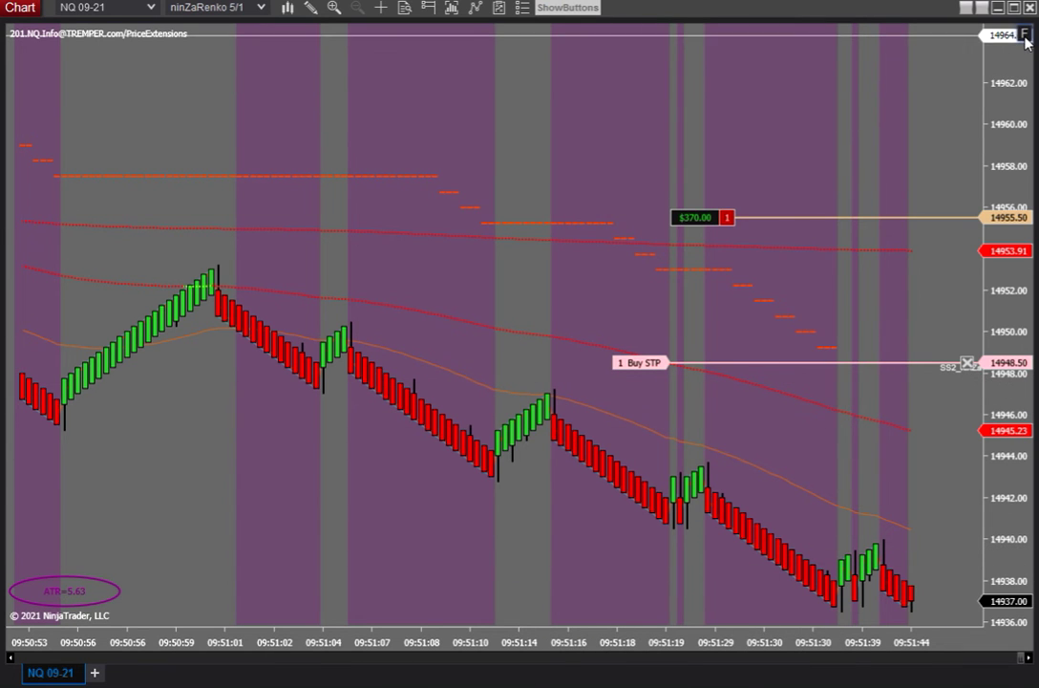
Rescale the price axis to about 14930–14970 so the bars sit compressed mid-chart.
mouse_move(1026, 40)
mouse_down()
mouse_move(1020, 466)
mouse_move(972, 365)
mouse_up()
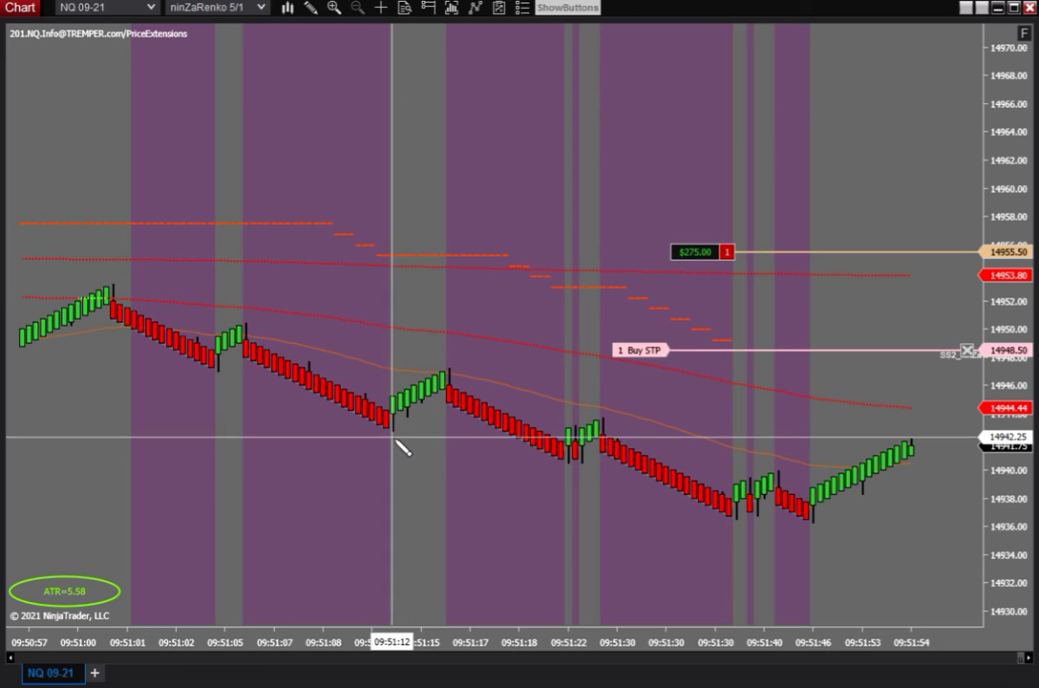
Measure the latest upswing with a ruler spanning 7 bars and 19 points.
click(393, 437)
click(443, 370)
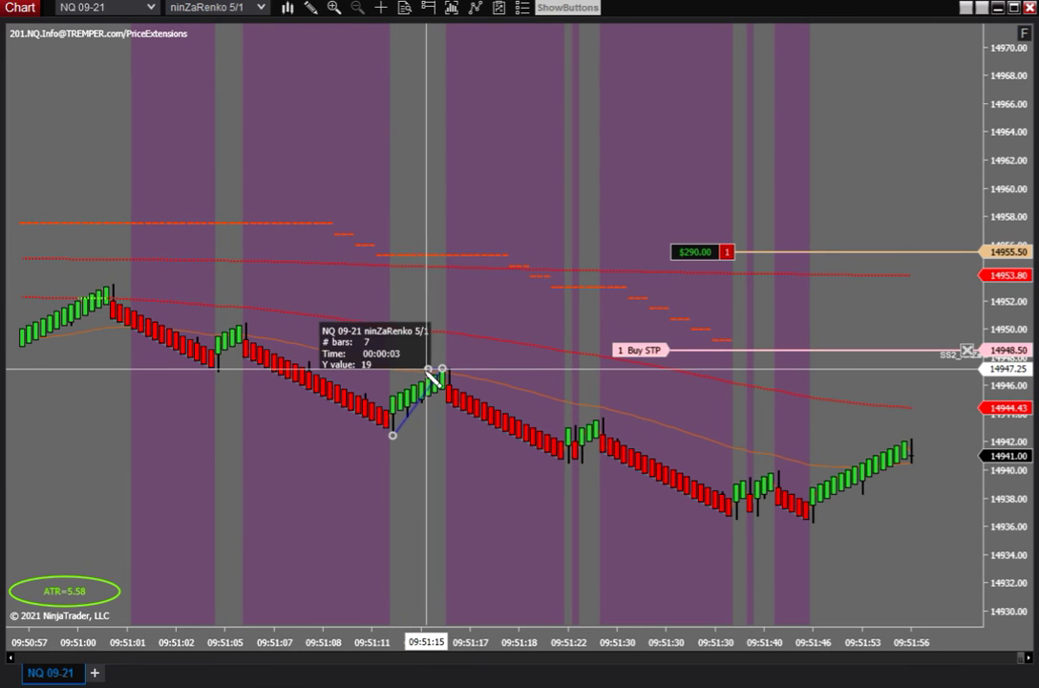
click(385, 306)
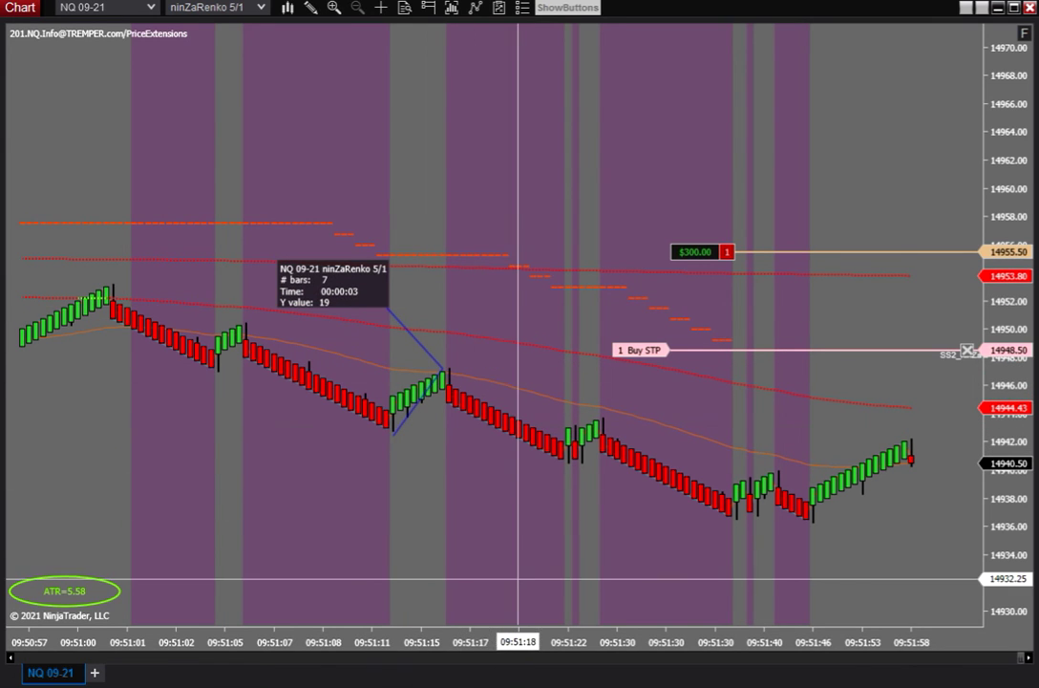
scroll(455, 538, up, 5)
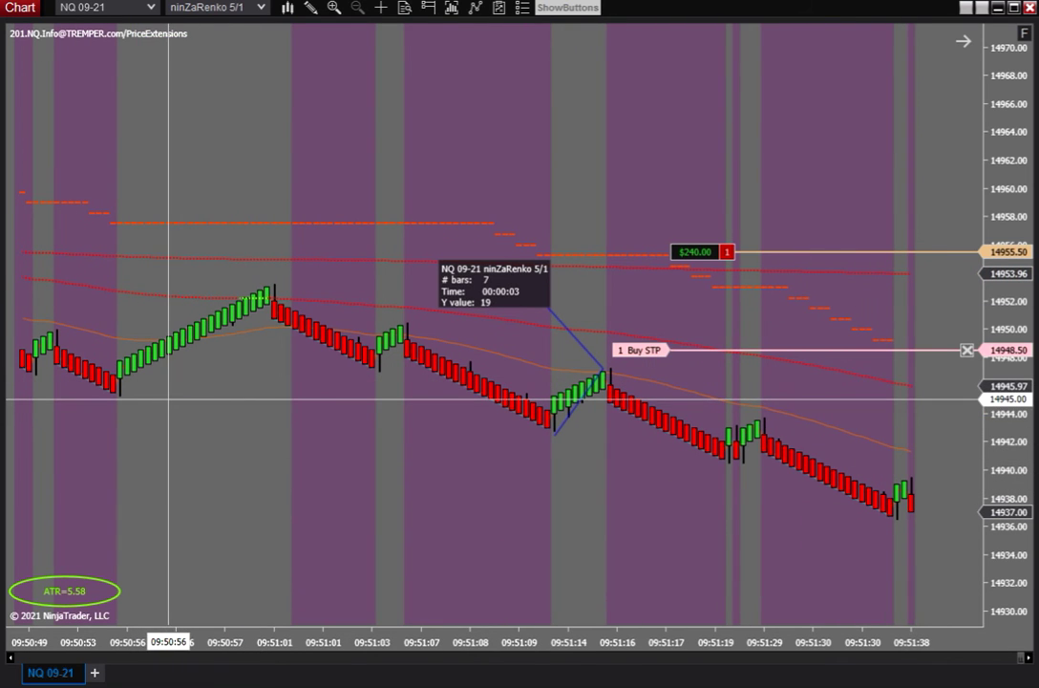
Measure the earlier upswing from the 09:50:56 low with a ruler spanning 20 bars and 32 points.
click(122, 396)
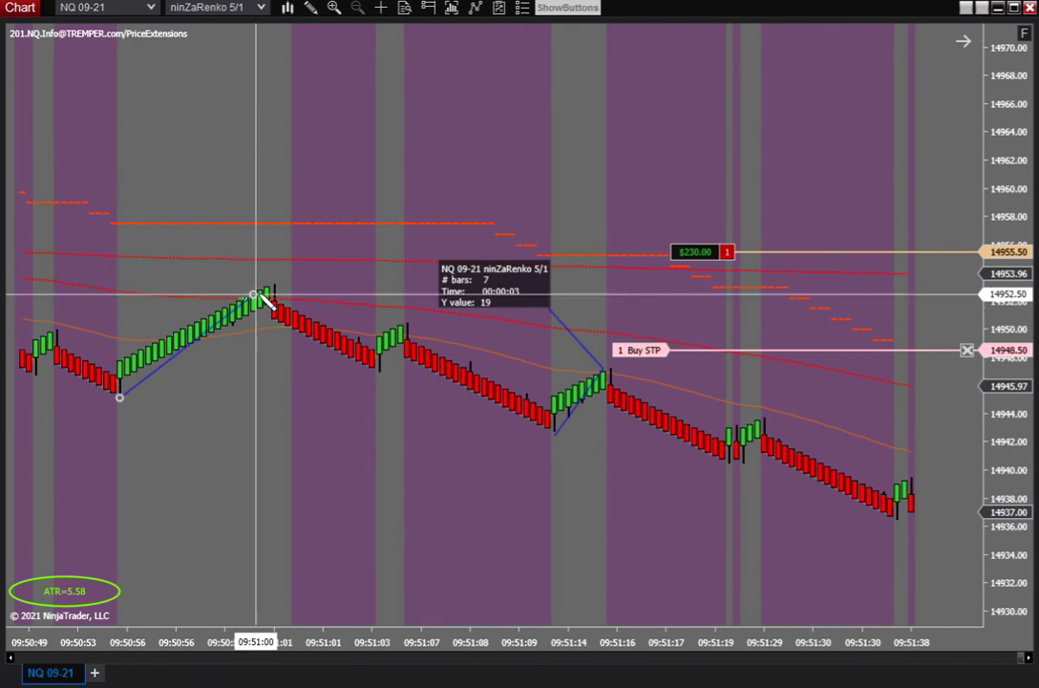
click(256, 293)
click(225, 193)
drag(389, 480, 453, 477)
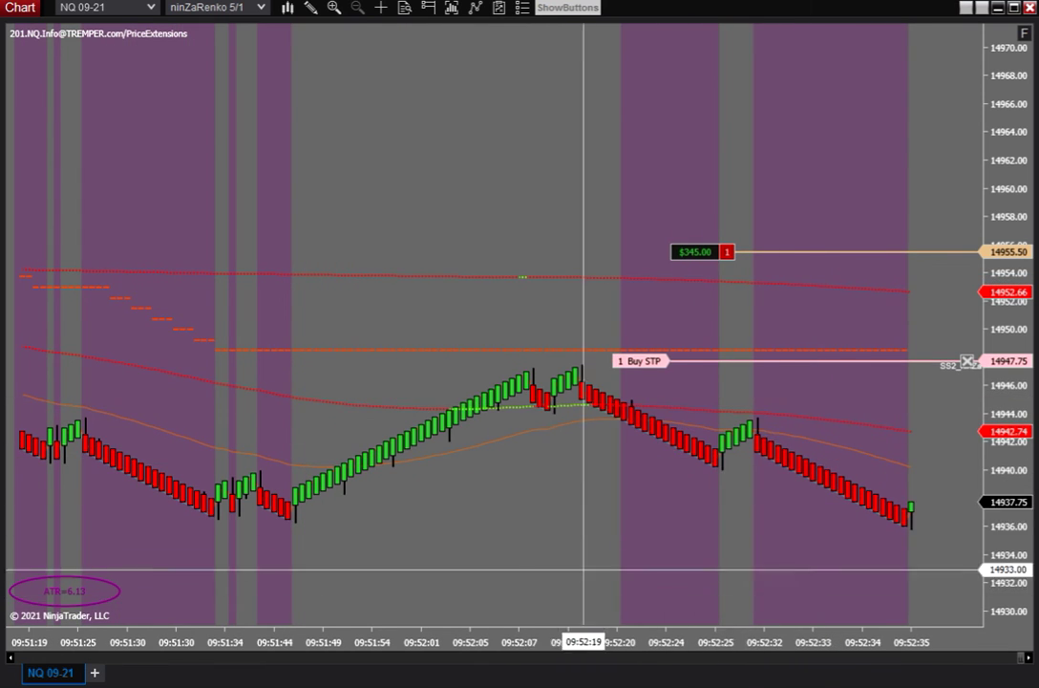
Widen the price range to keep the latest bars and the SS2 exit at 14947.75 visible.
mouse_move(1028, 247)
mouse_down()
mouse_move(1028, 476)
mouse_move(1015, 302)
mouse_move(993, 329)
mouse_up()
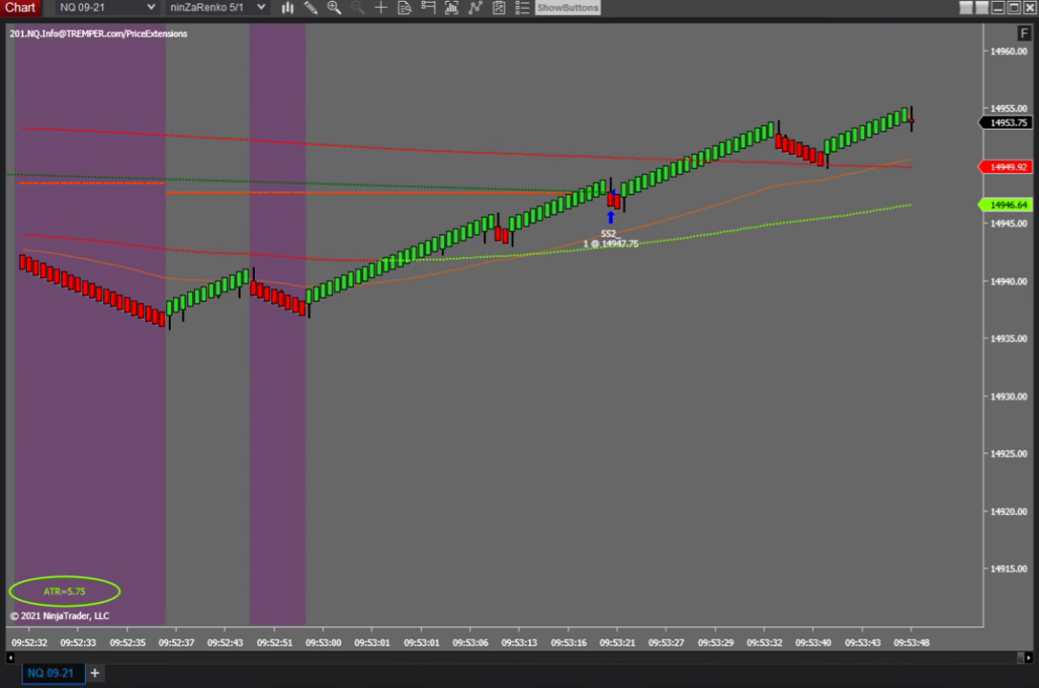
Fit SE1/SE2 entries at 14955.50, ST1 and SS2 exits, and both rulers into one auto-scaled view.
mouse_move(159, 652)
mouse_down()
mouse_move(343, 650)
mouse_move(309, 650)
mouse_up()
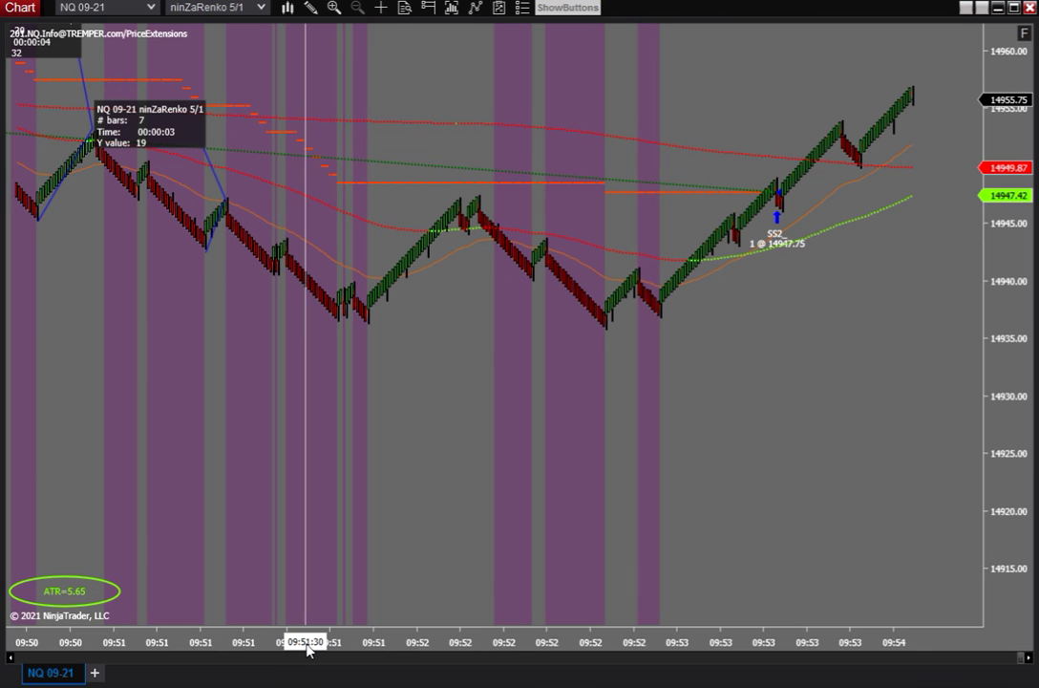
mouse_move(400, 602)
mouse_down()
mouse_move(645, 496)
mouse_move(686, 511)
mouse_up()
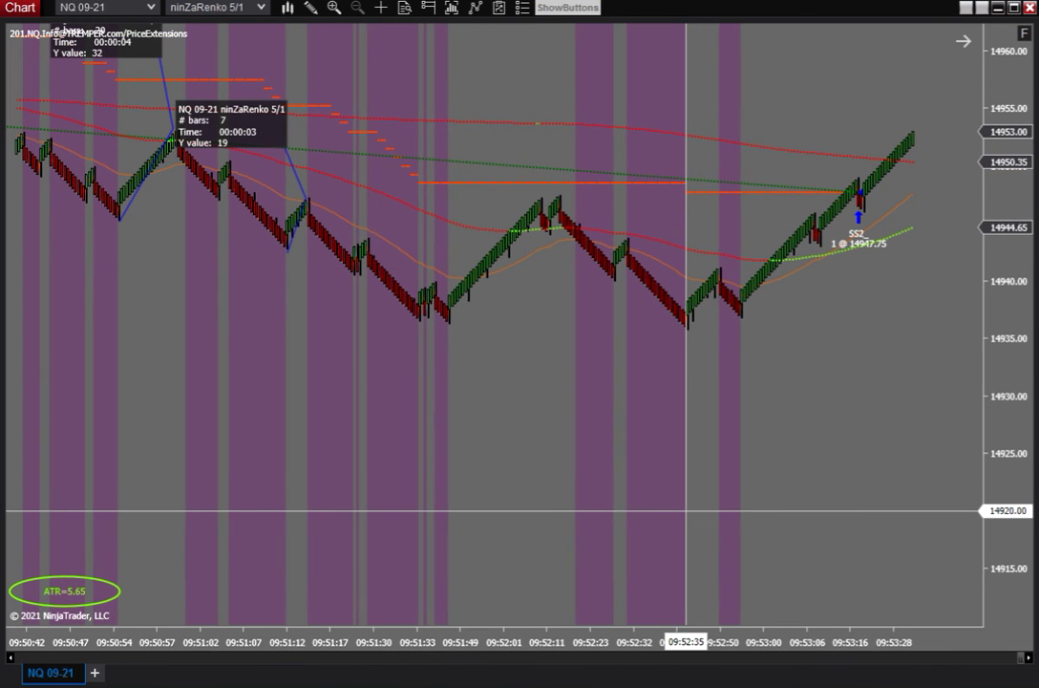
click(1025, 35)
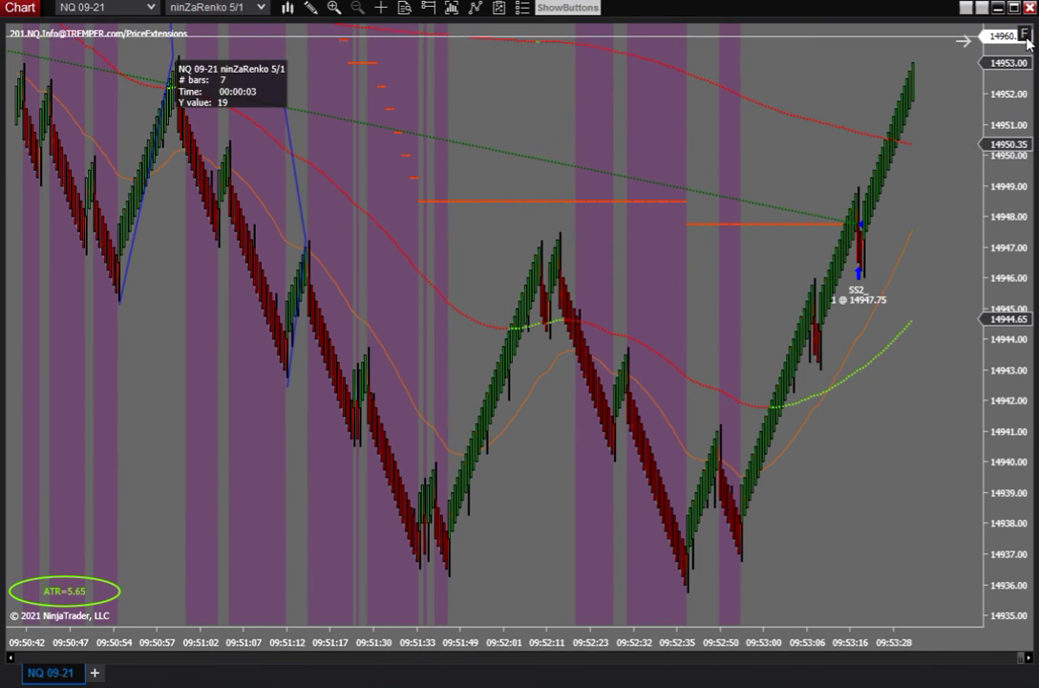
drag(1012, 149, 1012, 555)
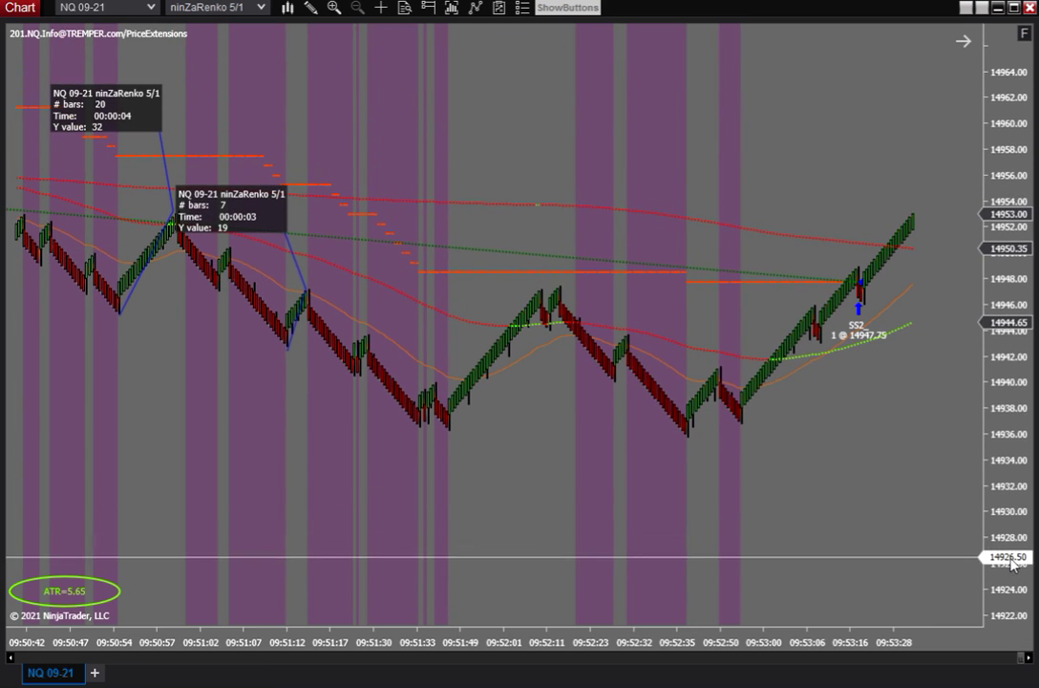
drag(346, 642, 460, 642)
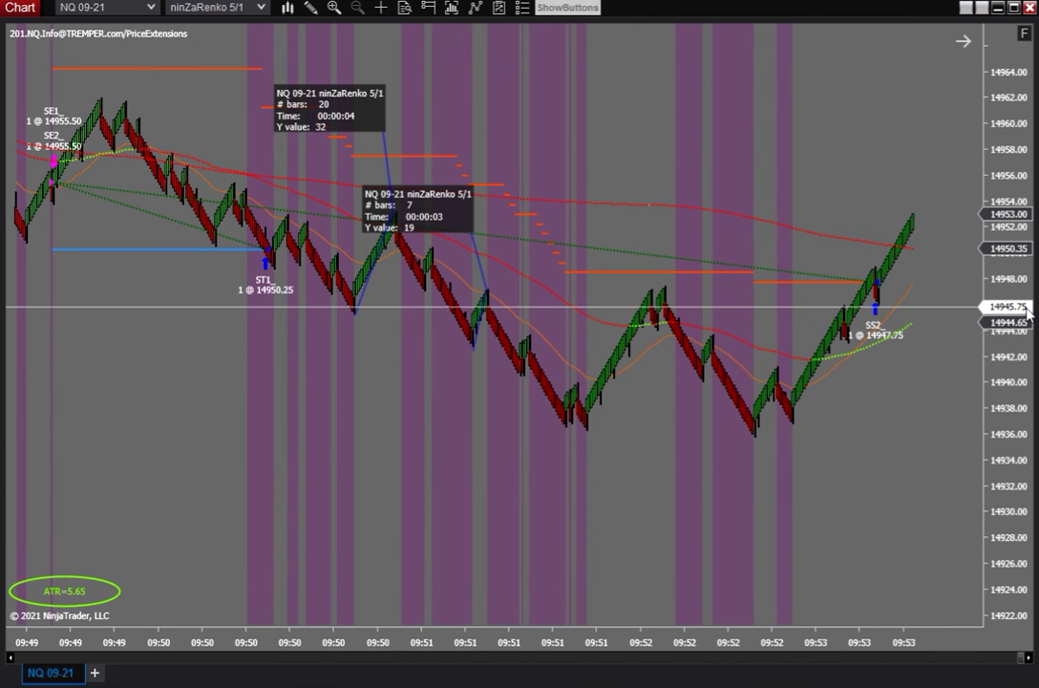
drag(1031, 328, 1034, 128)
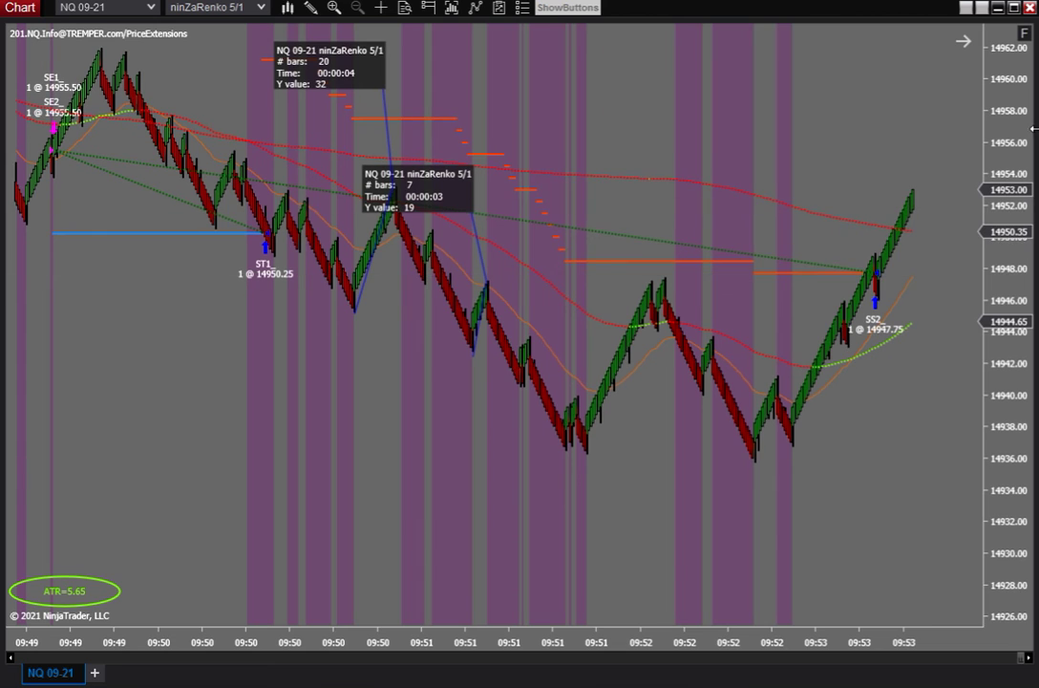
click(1026, 35)
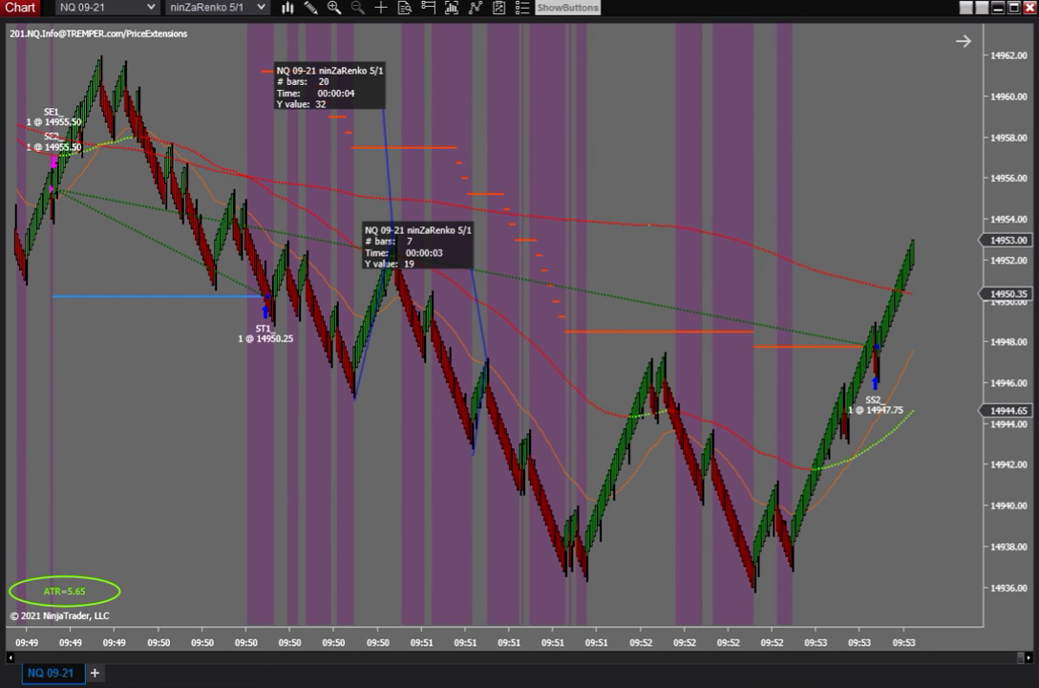